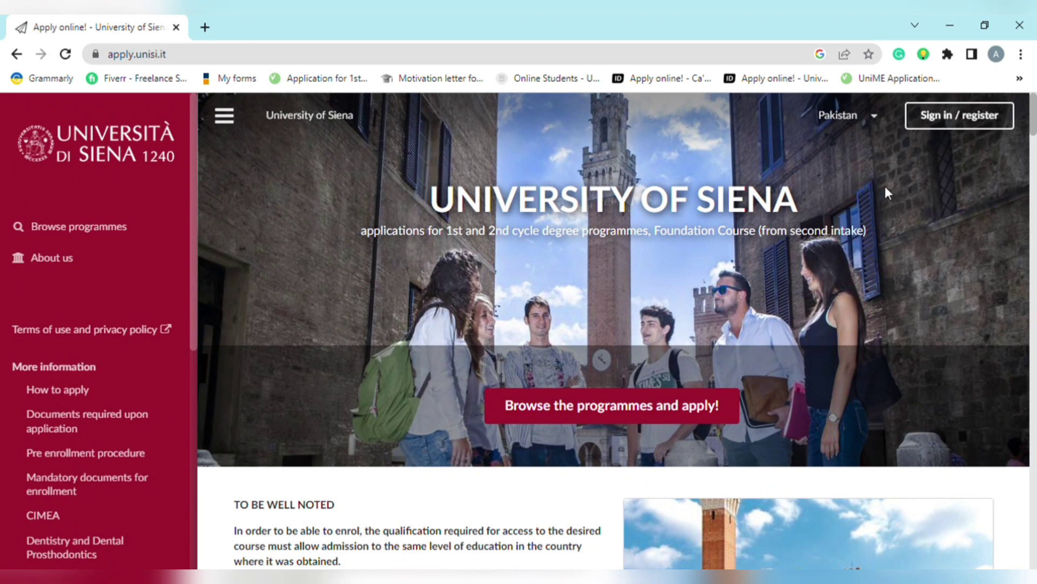
Step: Open the university's list of degree programmes and collapse the side menu
click(642, 409)
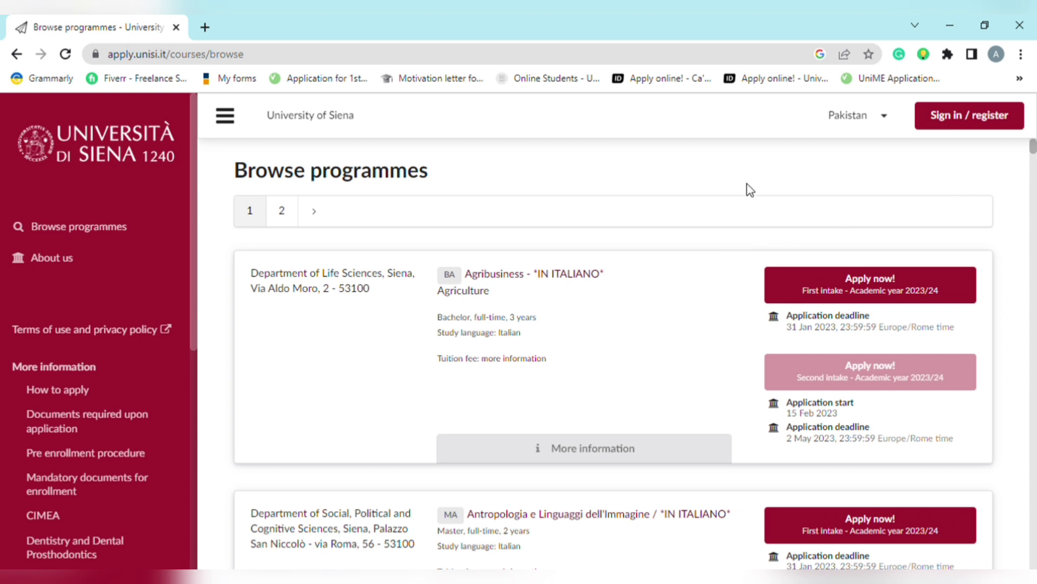
click(225, 117)
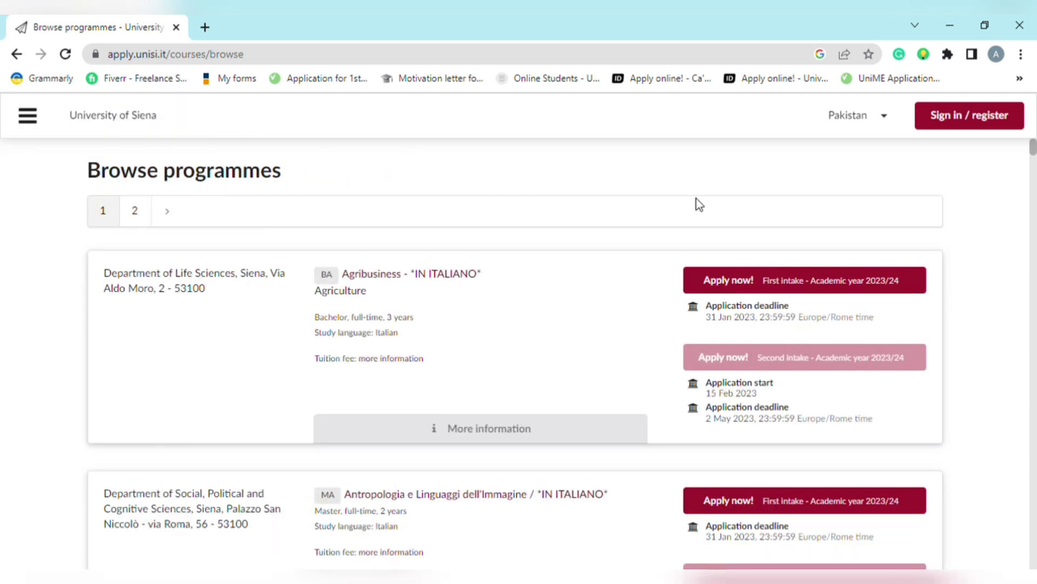
Step: Browse the programme list from Agribusiness to Economics, checking degree level, study language and application deadlines
scroll(816, 195, down, 2)
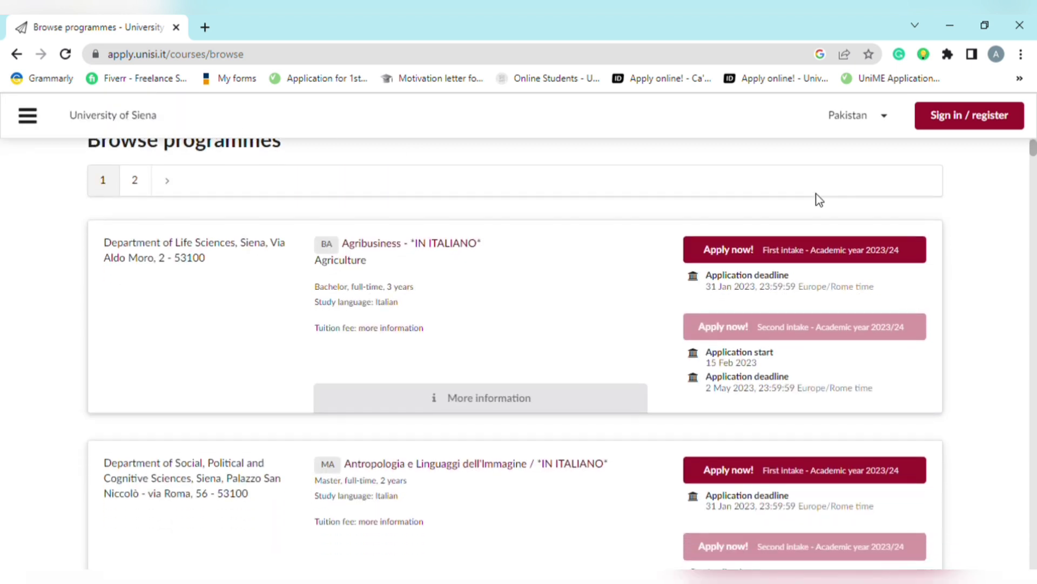
scroll(817, 199, down, 3)
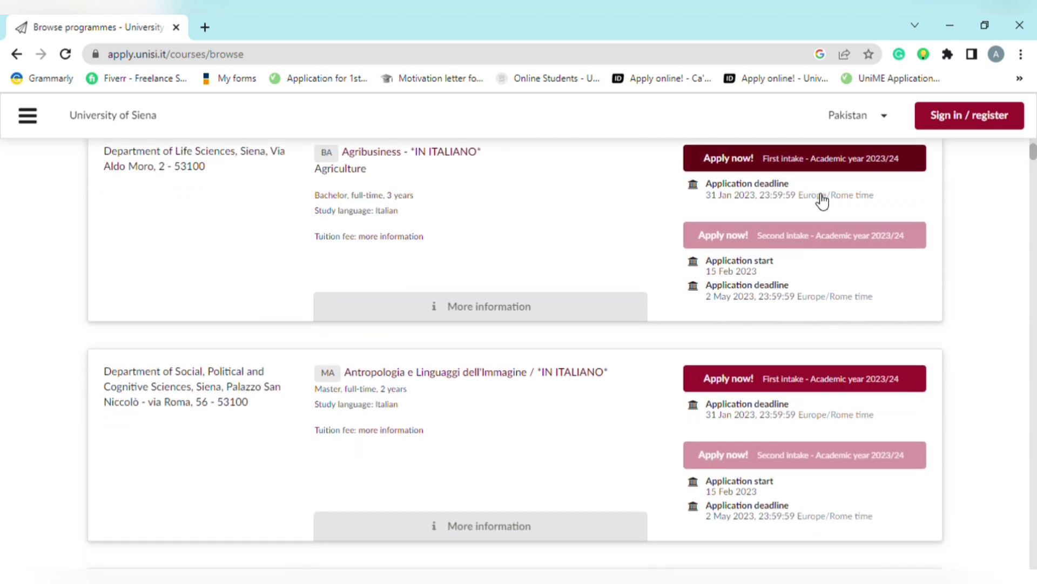
scroll(818, 200, down, 5)
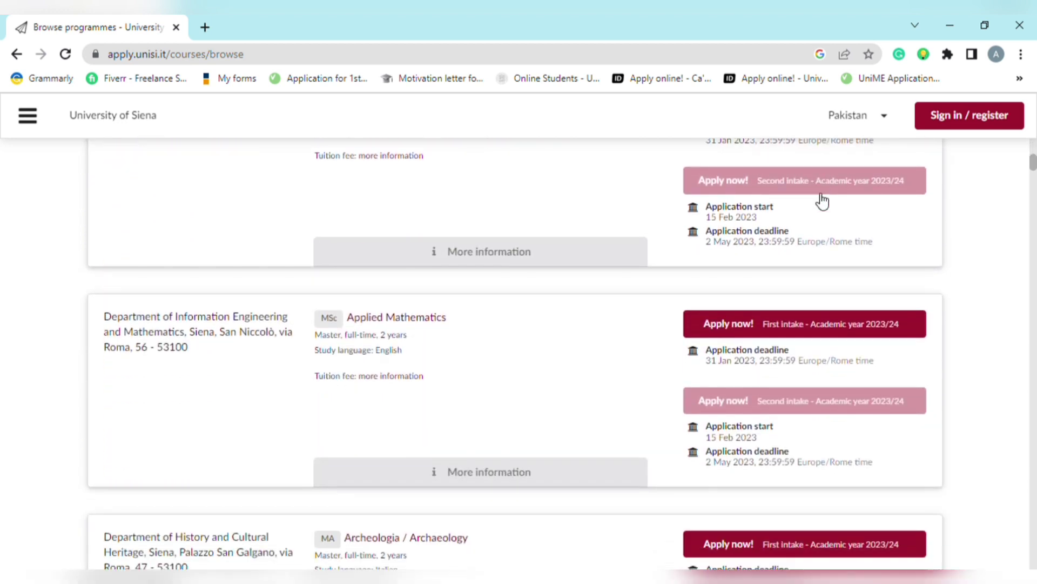
scroll(817, 200, down, 4)
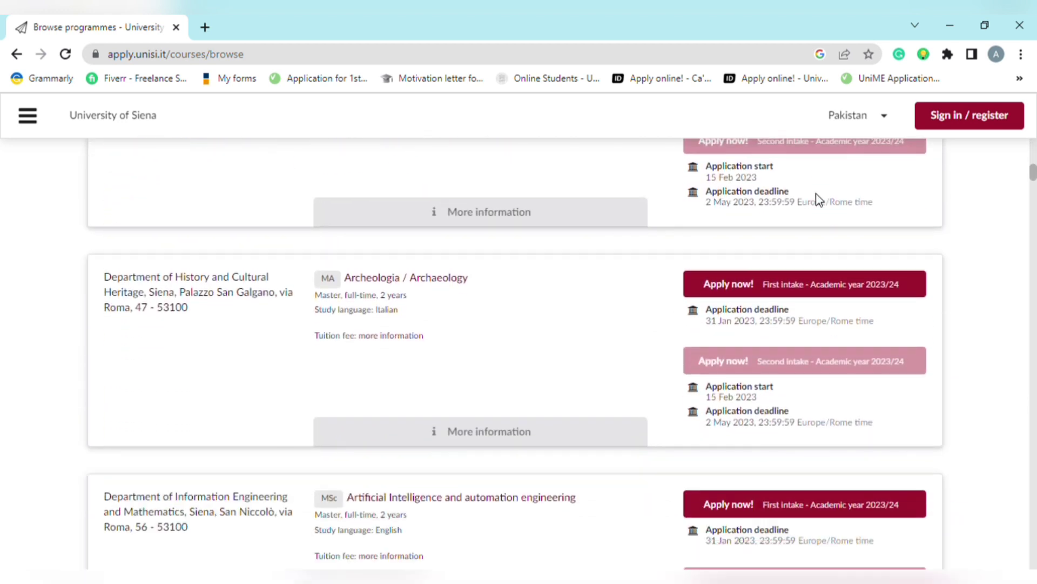
scroll(818, 199, down, 3)
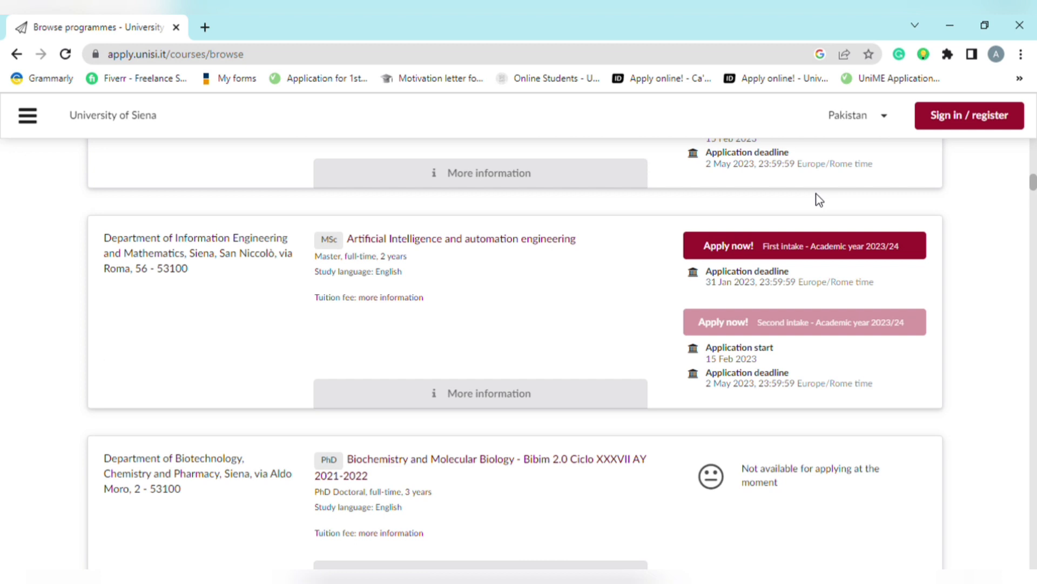
scroll(820, 200, down, 3)
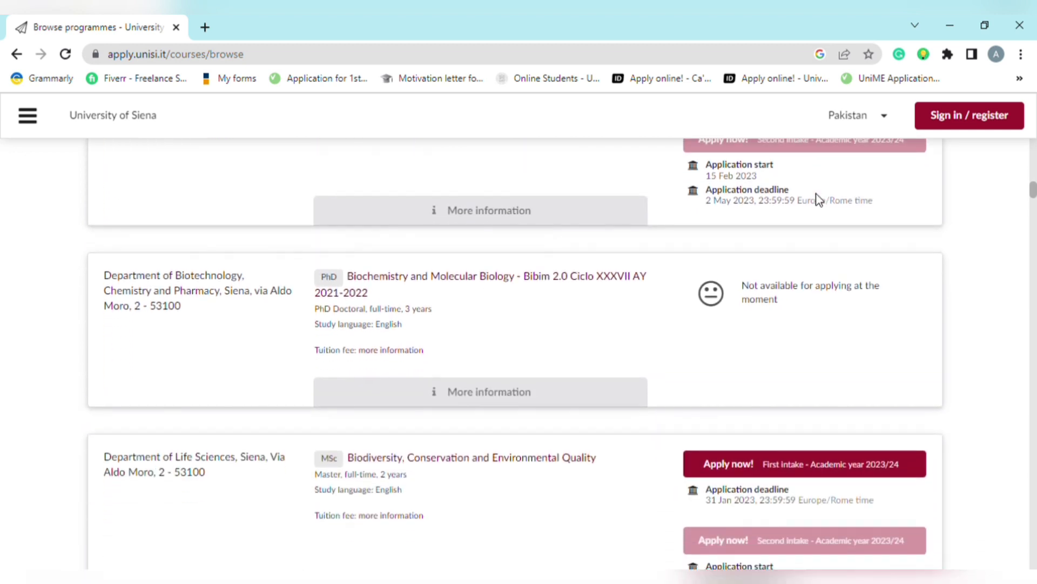
scroll(819, 200, down, 3)
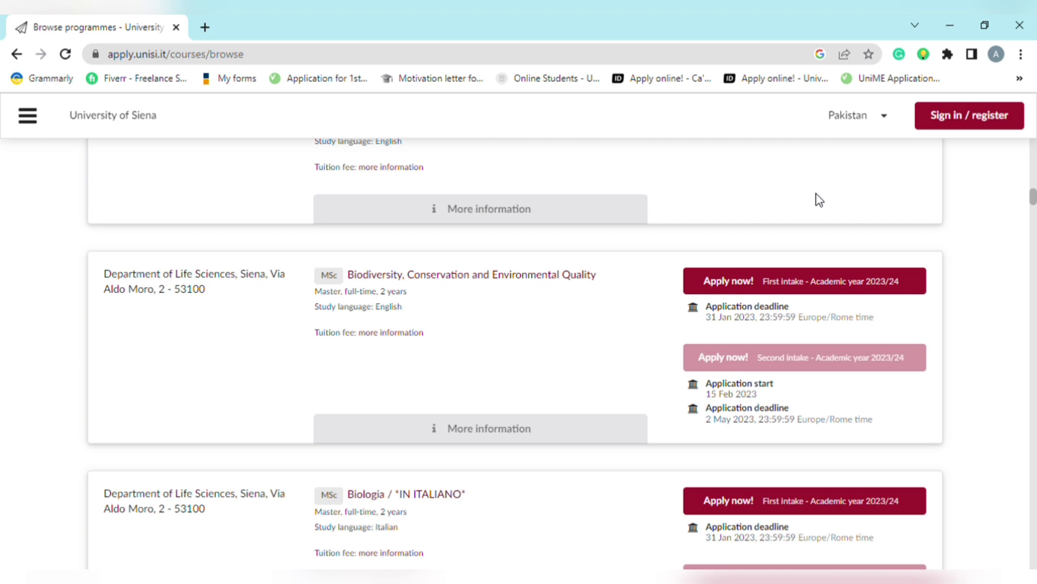
scroll(820, 200, down, 5)
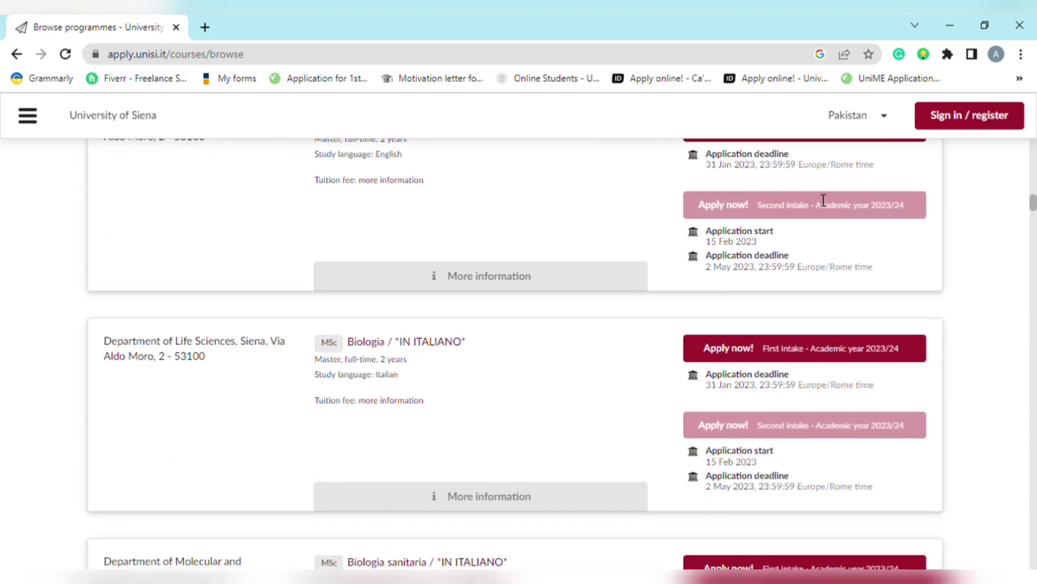
scroll(820, 200, down, 5)
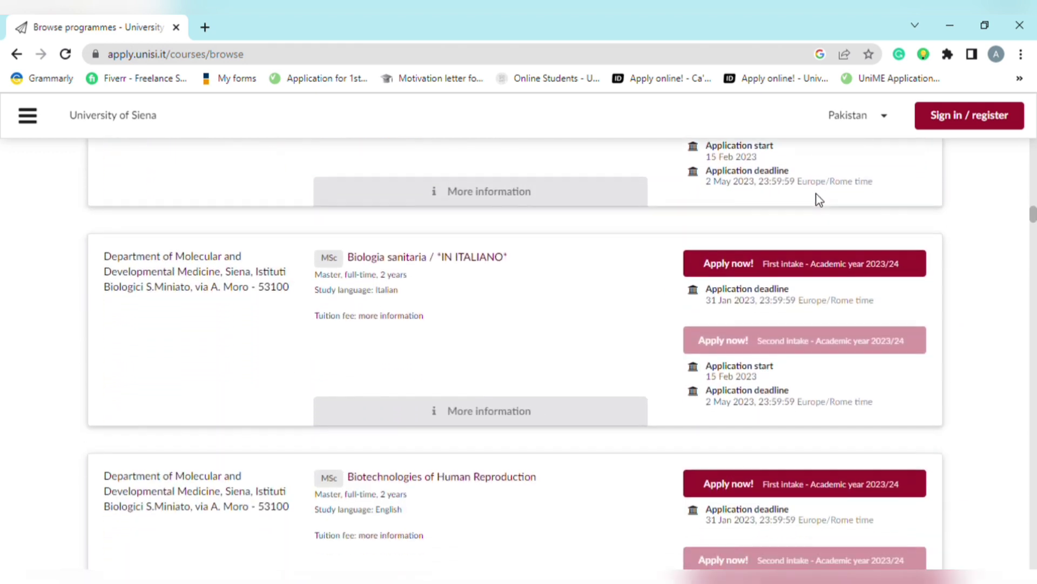
scroll(823, 201, down, 1)
scroll(822, 201, down, 5)
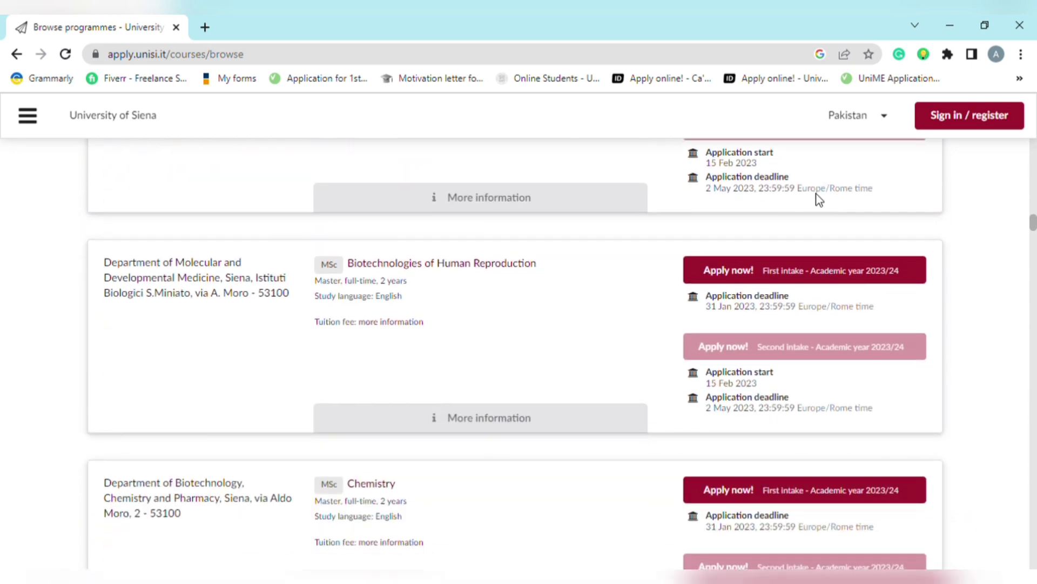
scroll(816, 194, down, 4)
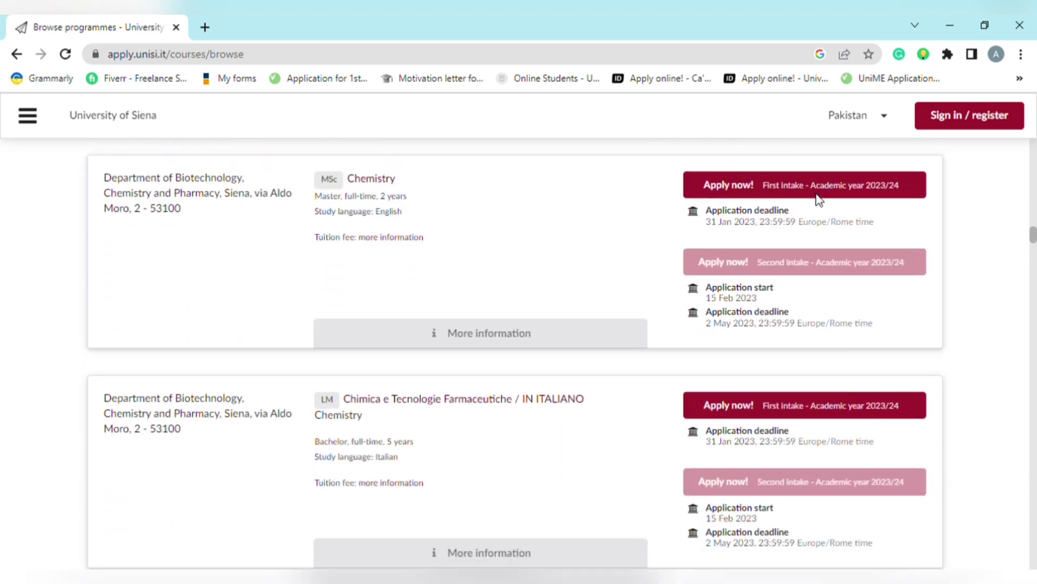
scroll(817, 198, down, 6)
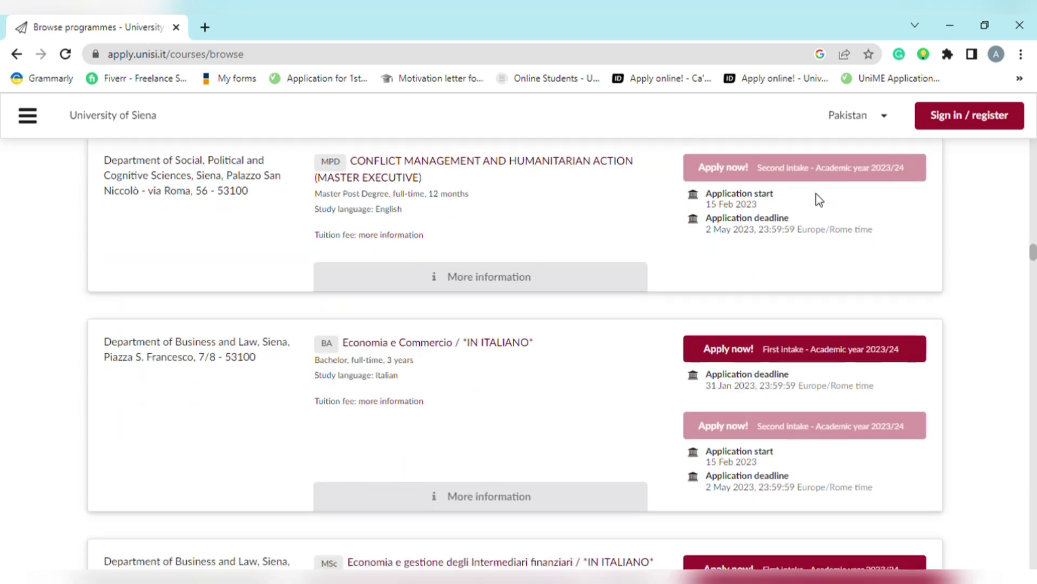
scroll(817, 194, down, 8)
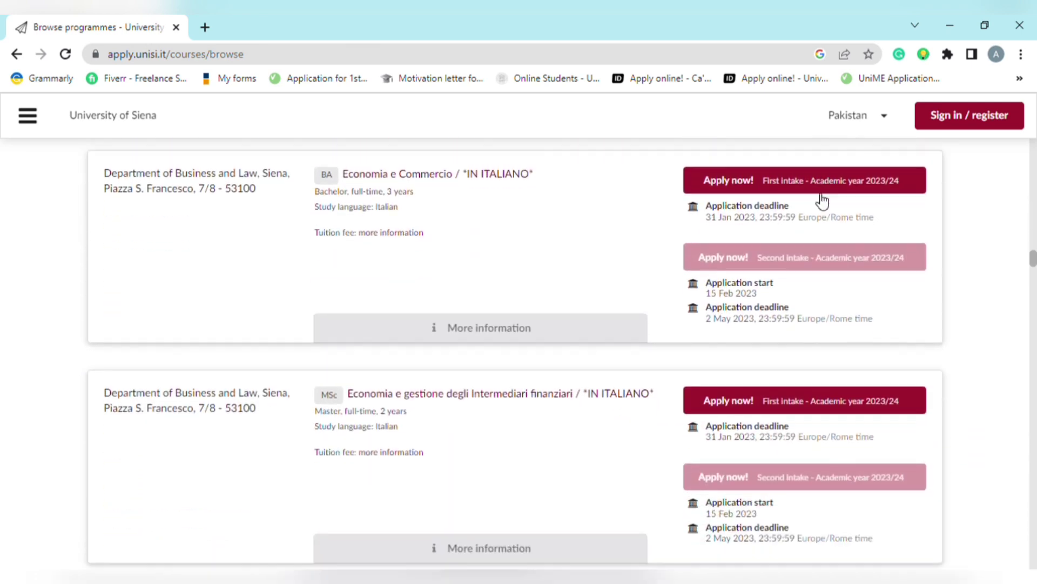
scroll(817, 196, down, 4)
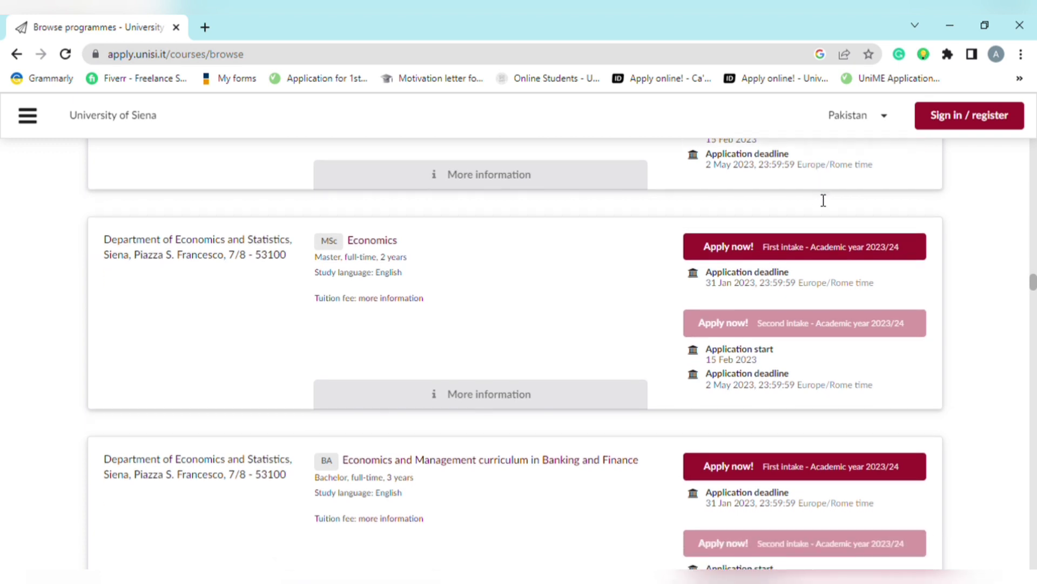
Step: Apply for the MSc Economics first intake 2023/24 and sign in to the remembered applicant account with its password
click(812, 253)
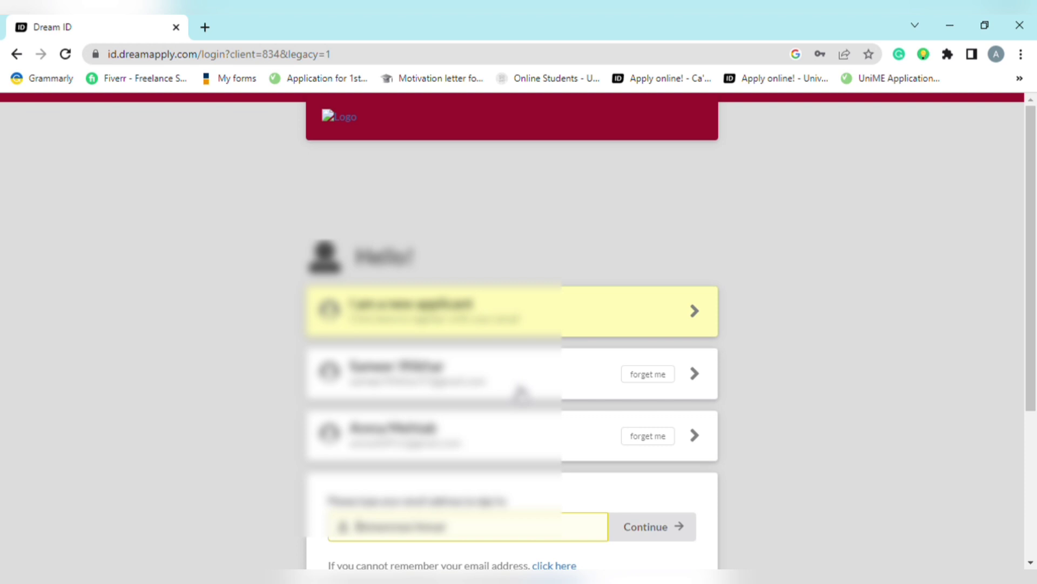
click(521, 389)
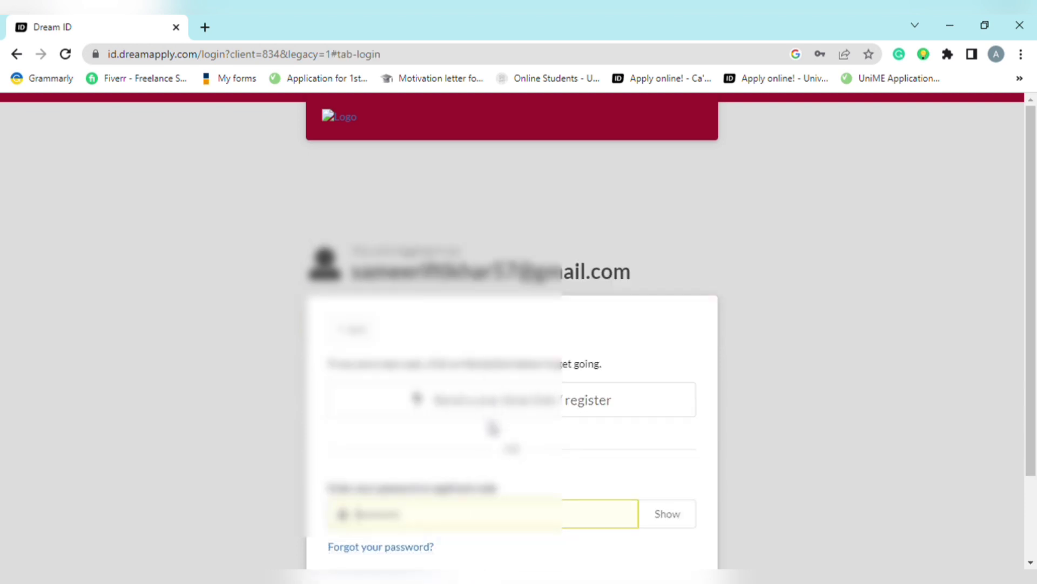
key(Return)
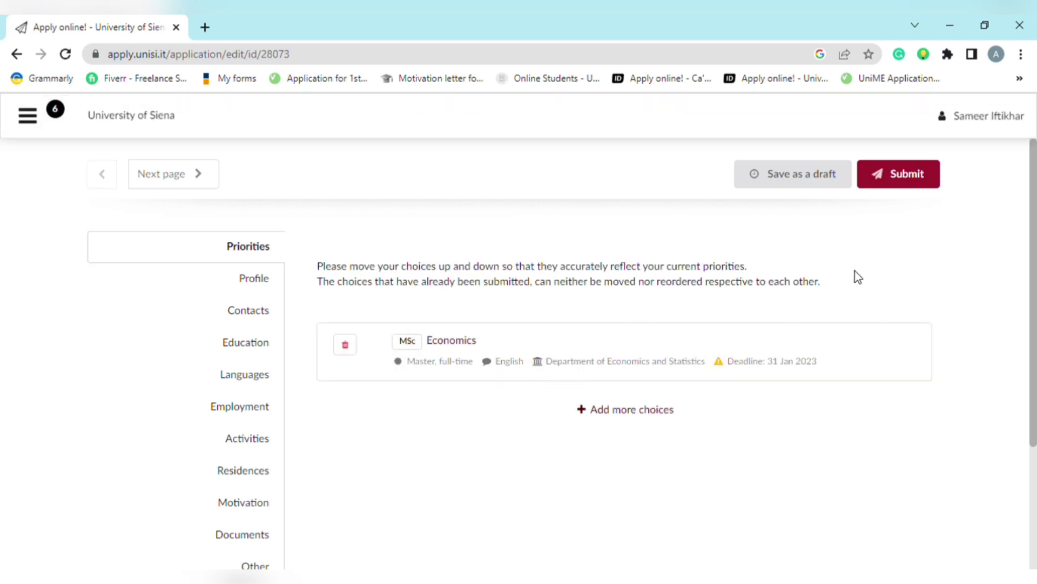
Step: Start adding another choice and search for Master programmes taught in English, showing only programmes open to the applicant
mouse_move(1033, 282)
mouse_down()
mouse_move(1034, 361)
mouse_move(1034, 273)
mouse_up()
click(654, 415)
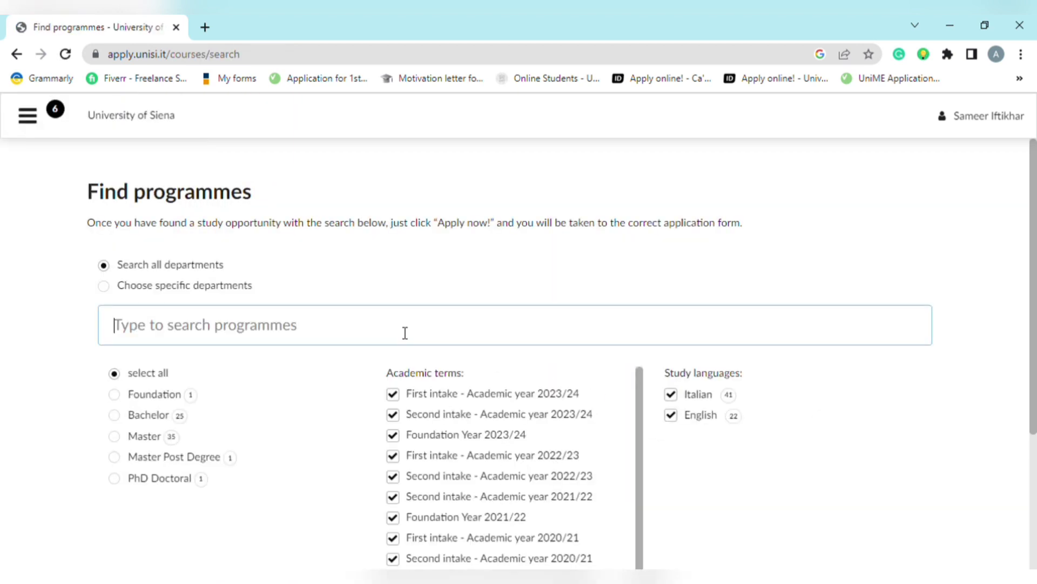
drag(1034, 227, 1033, 148)
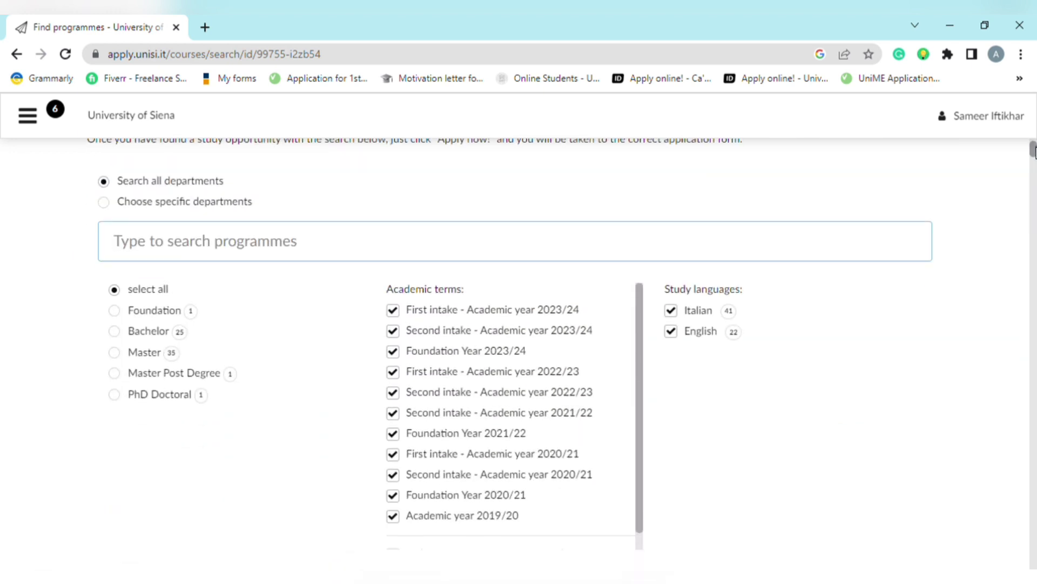
click(152, 356)
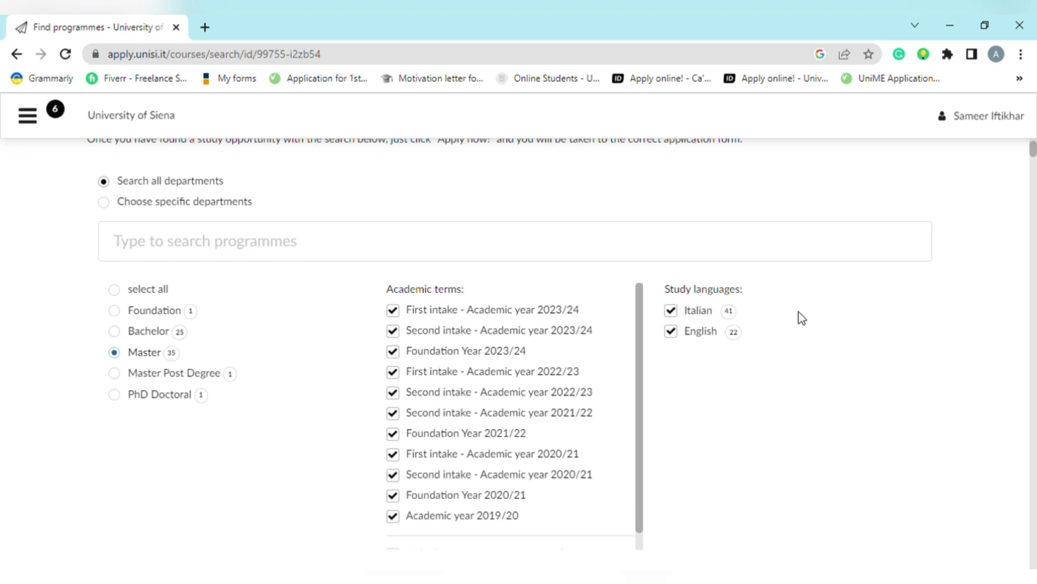
click(687, 311)
scroll(949, 231, down, 2)
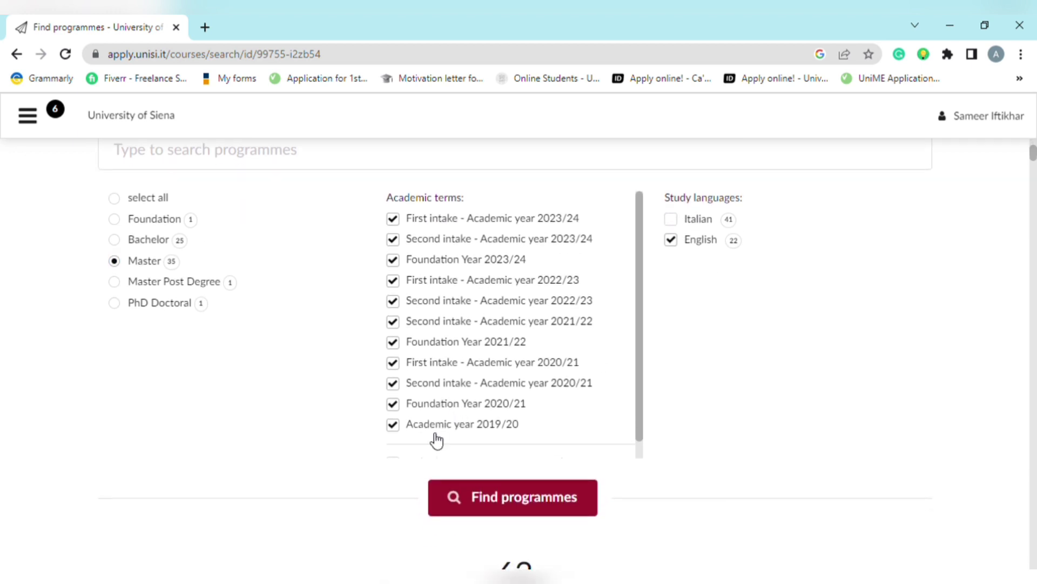
scroll(399, 464, down, 1)
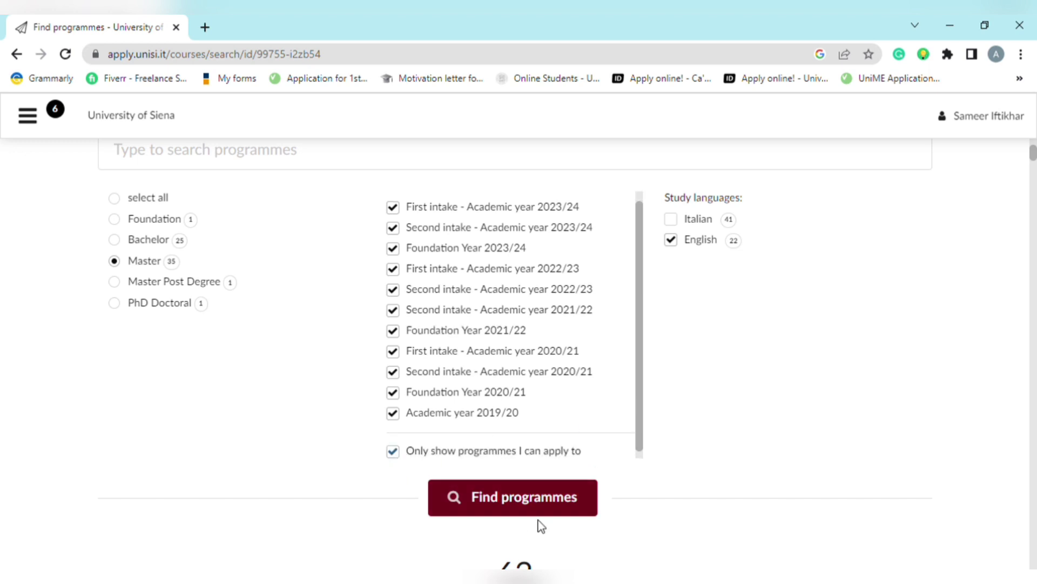
click(540, 504)
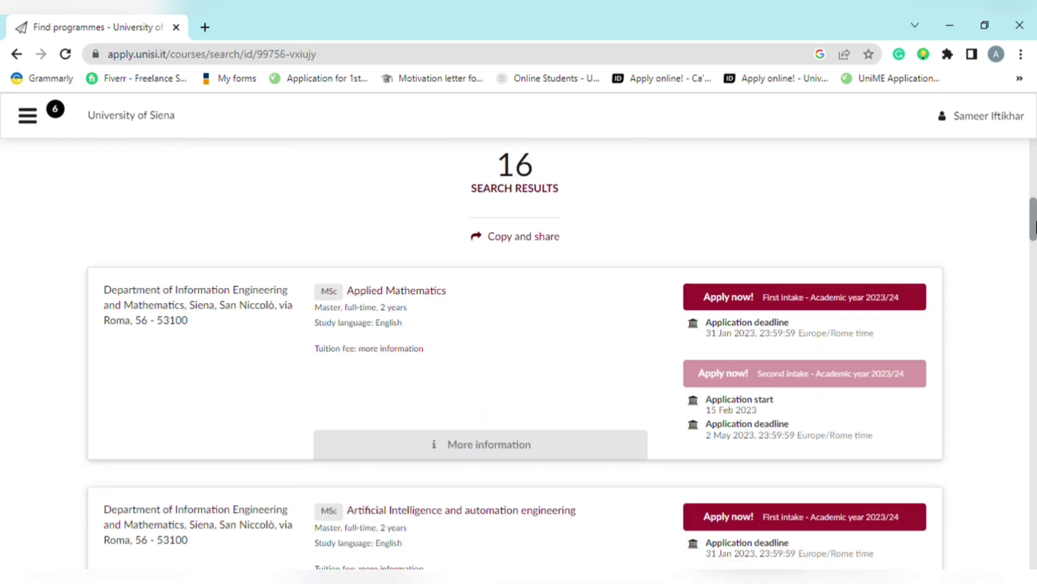
Step: Add the MSc Biodiversity, Conservation and Environmental Quality, first intake 2023/24, to the application
drag(1033, 227, 1032, 261)
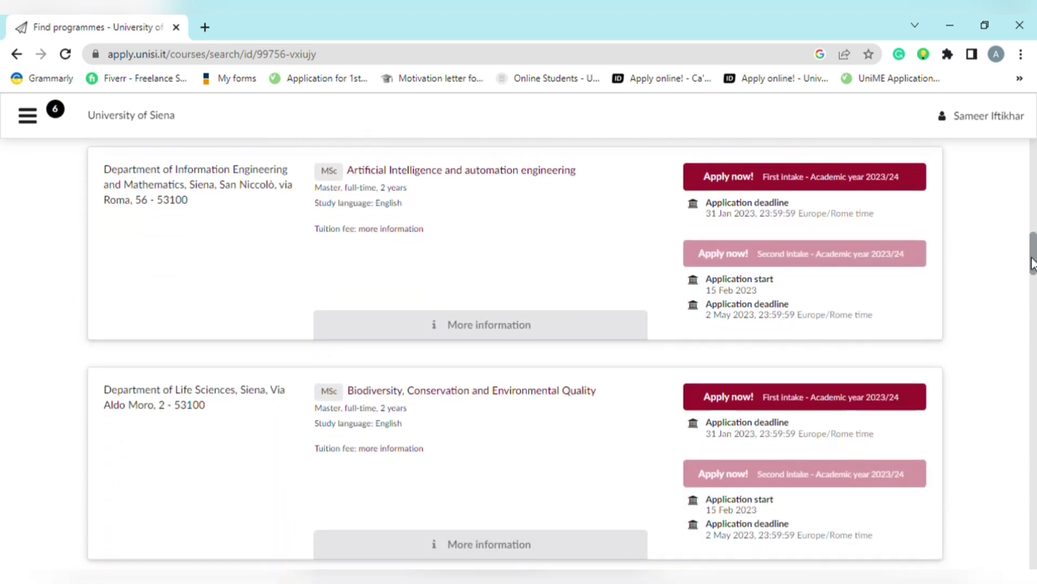
click(816, 411)
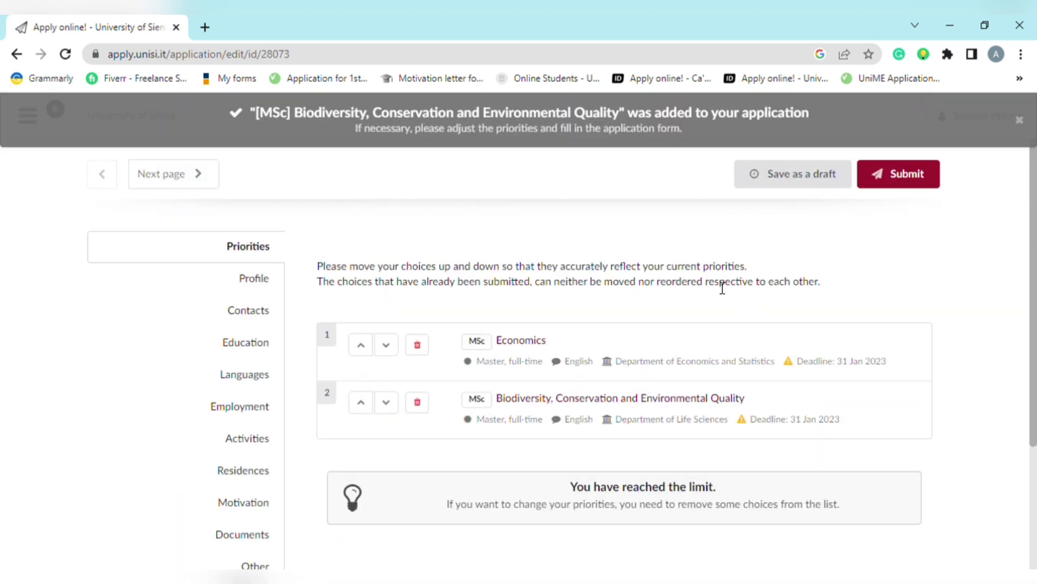
Step: Open the application's Profile section and go through the given name, passport number, issue date and expiry date fields without filling them
drag(1034, 235, 1035, 299)
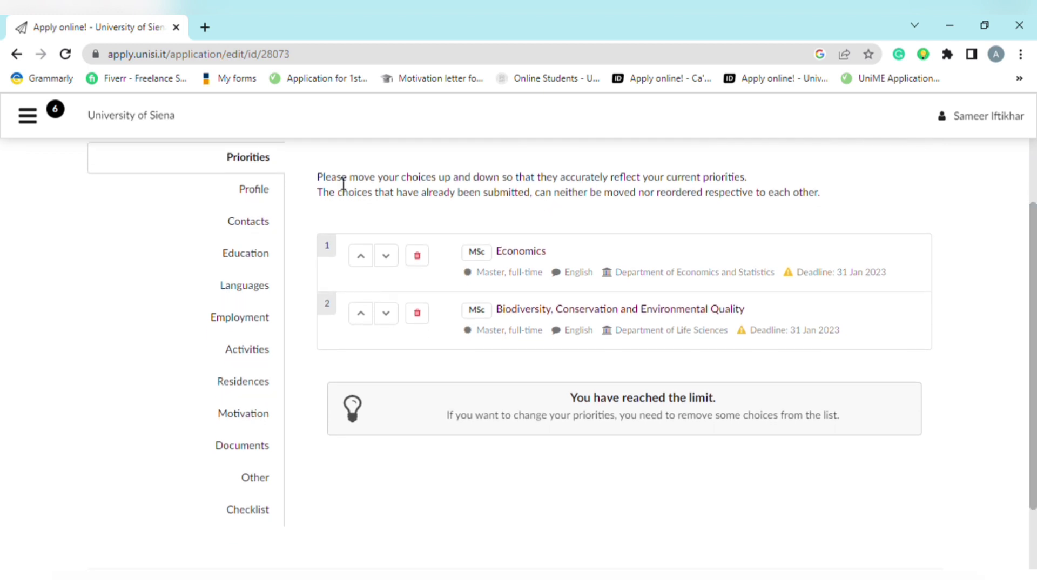
click(271, 191)
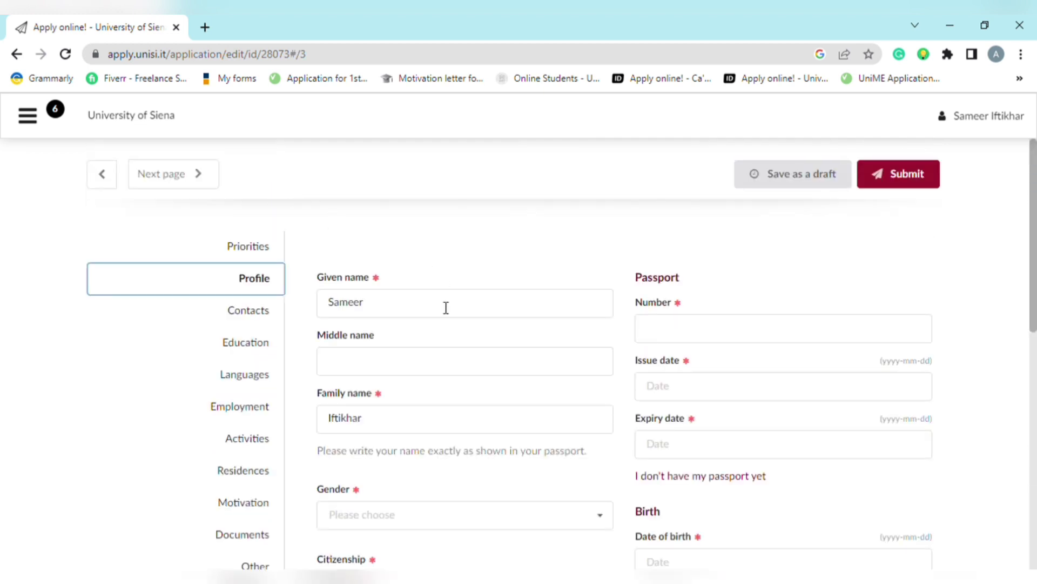
click(446, 308)
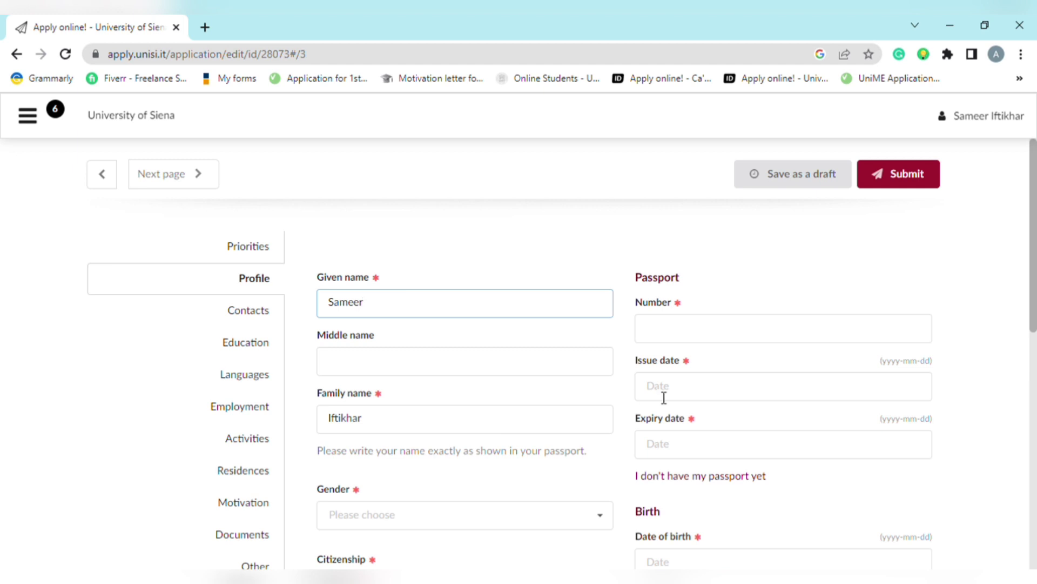
click(683, 334)
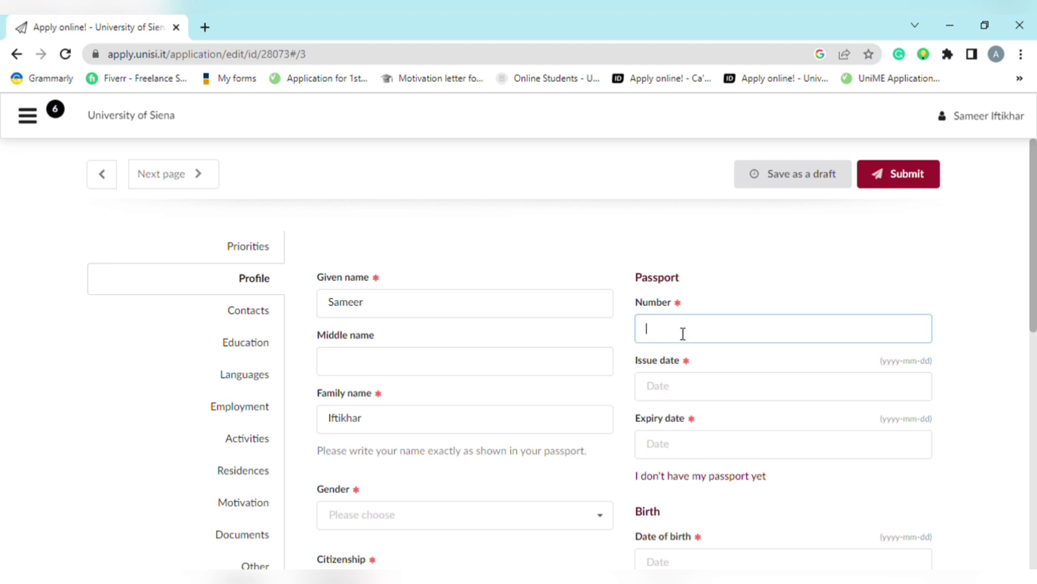
click(732, 391)
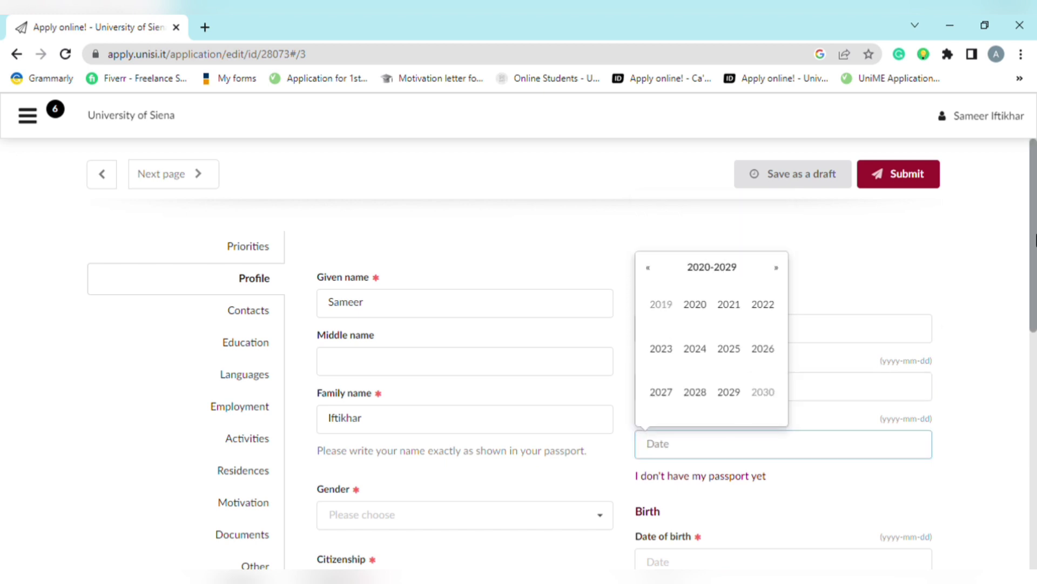
key(Tab)
Step: Set the applicant's gender to male in the profile
scroll(1035, 268, down, 2)
scroll(1034, 268, down, 3)
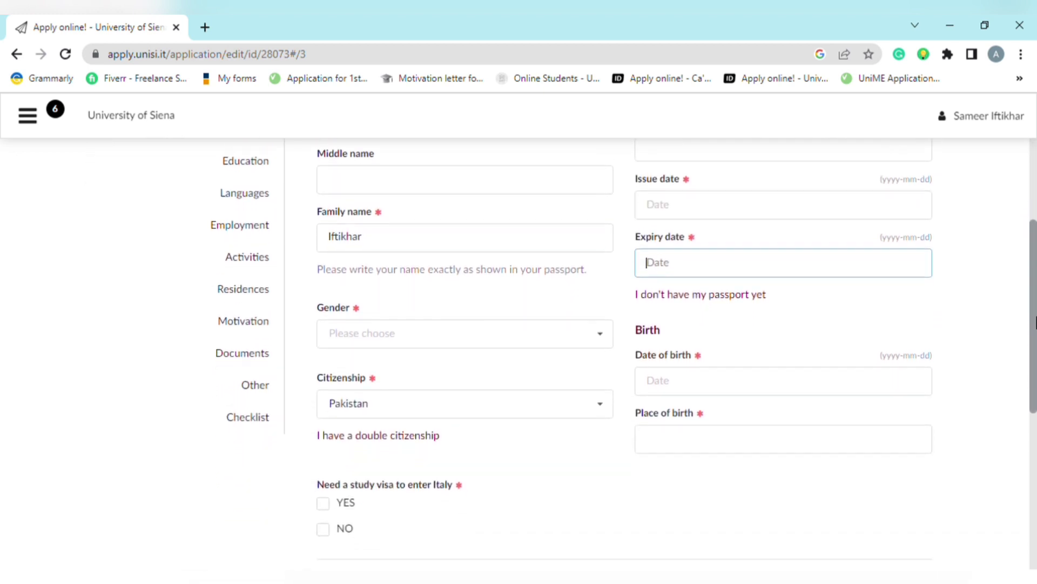
click(592, 330)
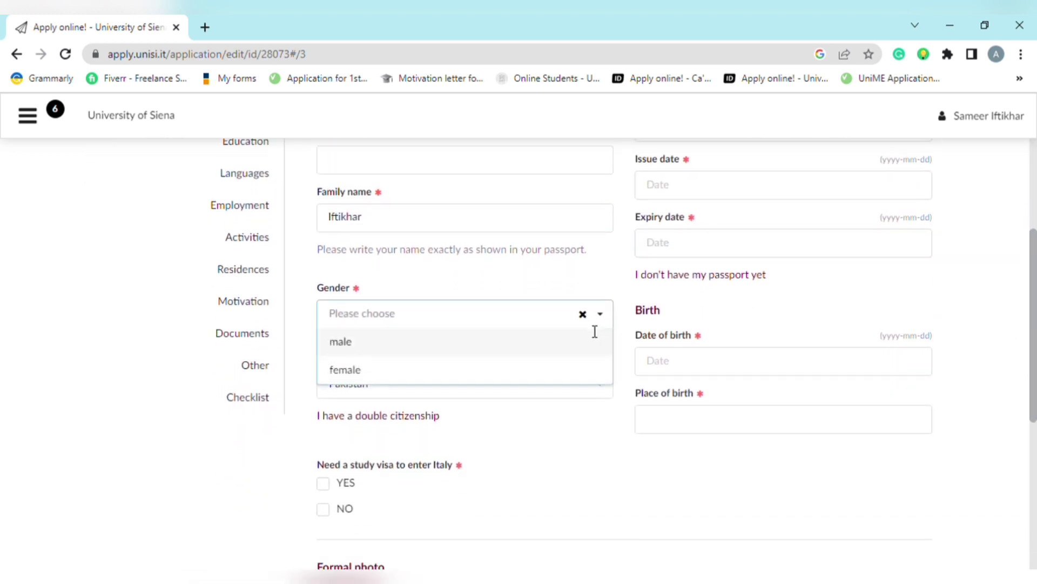
click(578, 344)
click(577, 345)
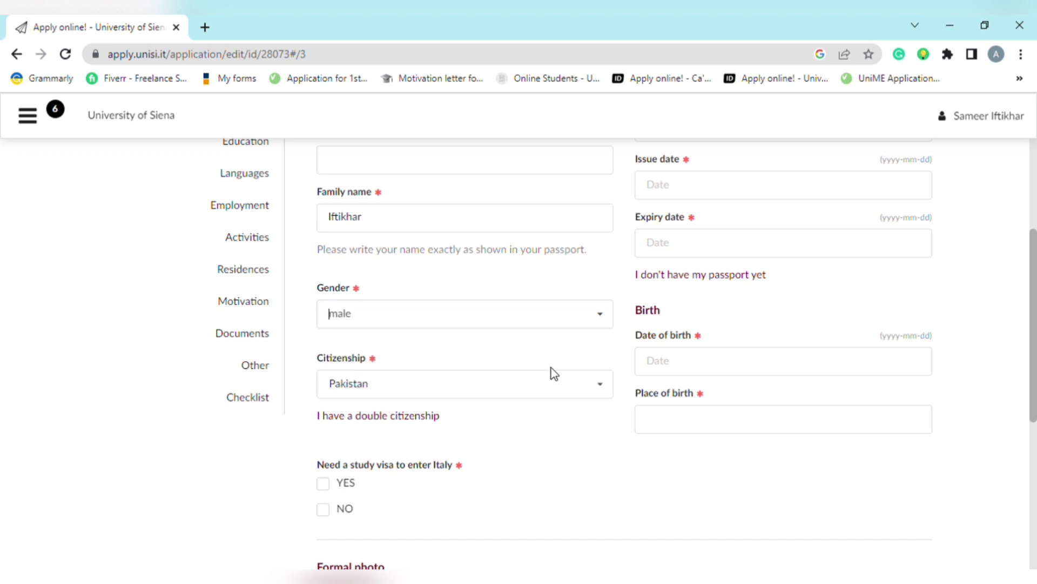
Step: Choose the applicant's date of birth in the profile's Birth section, leaving the place of birth empty
click(721, 364)
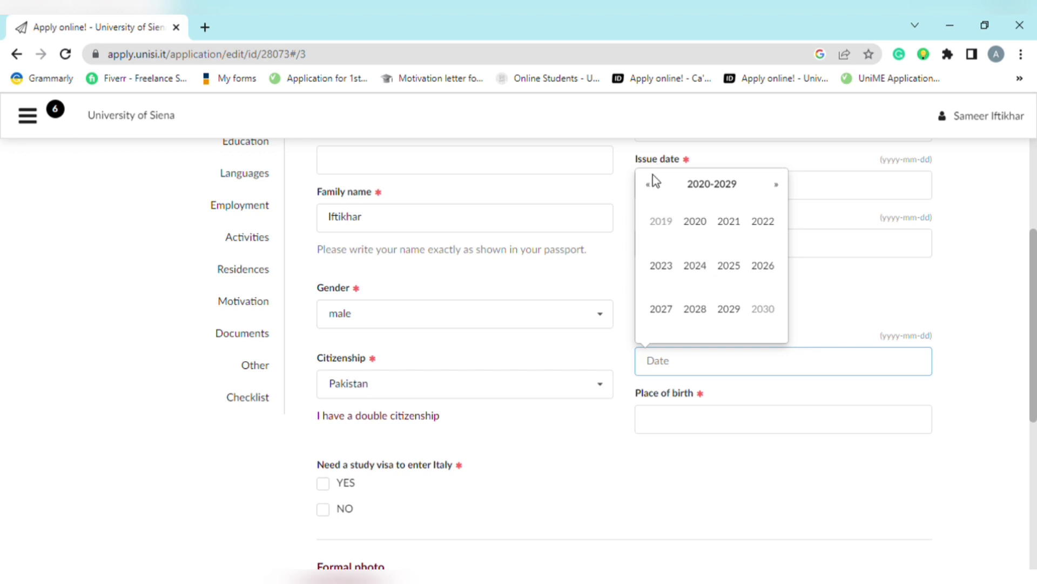
click(650, 190)
click(650, 190)
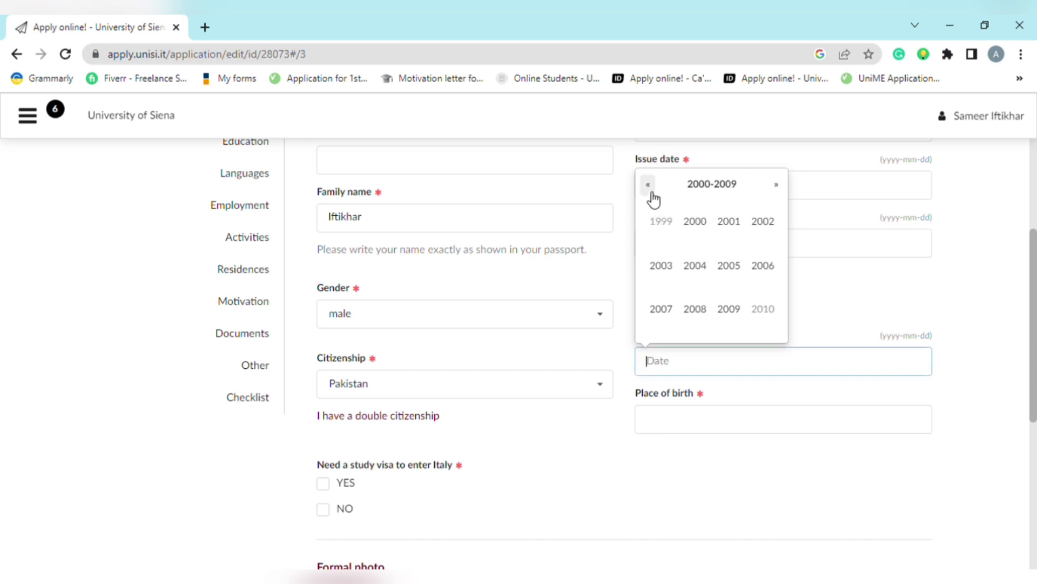
click(705, 239)
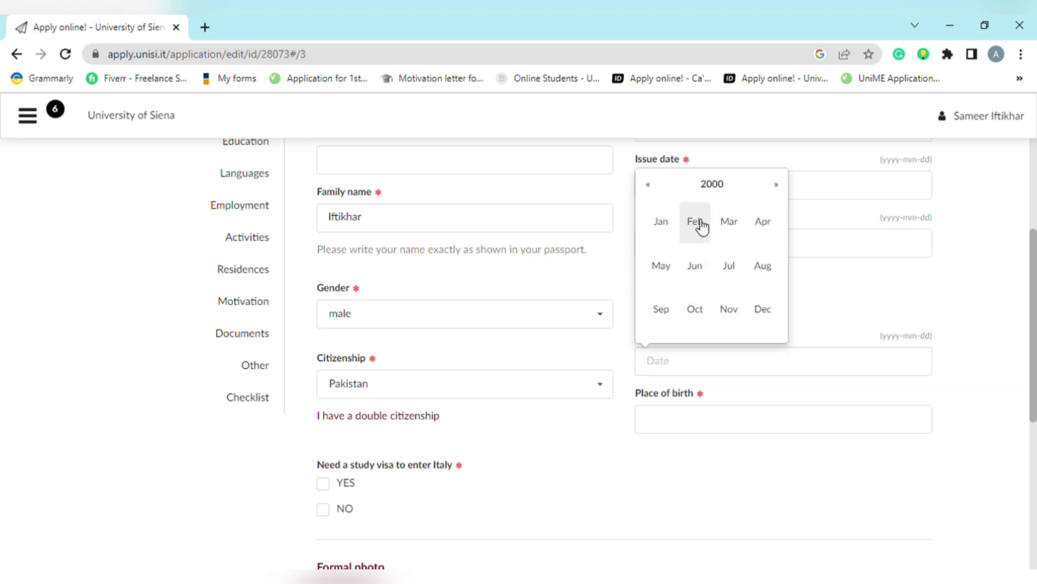
click(701, 228)
click(699, 255)
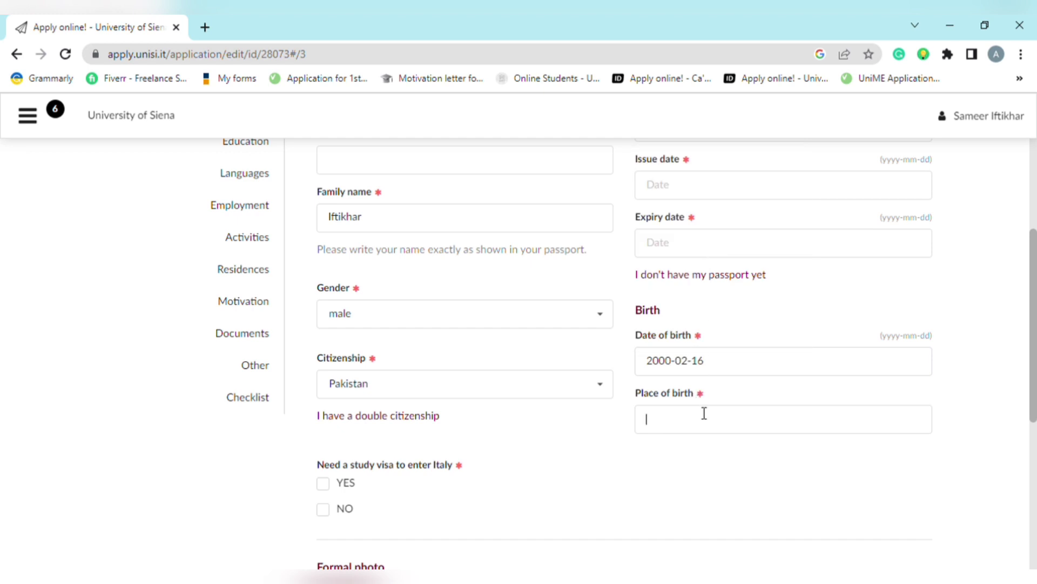
click(741, 442)
Step: Answer YES to needing a study visa to enter Italy and save the application as a draft
scroll(1033, 276, down, 2)
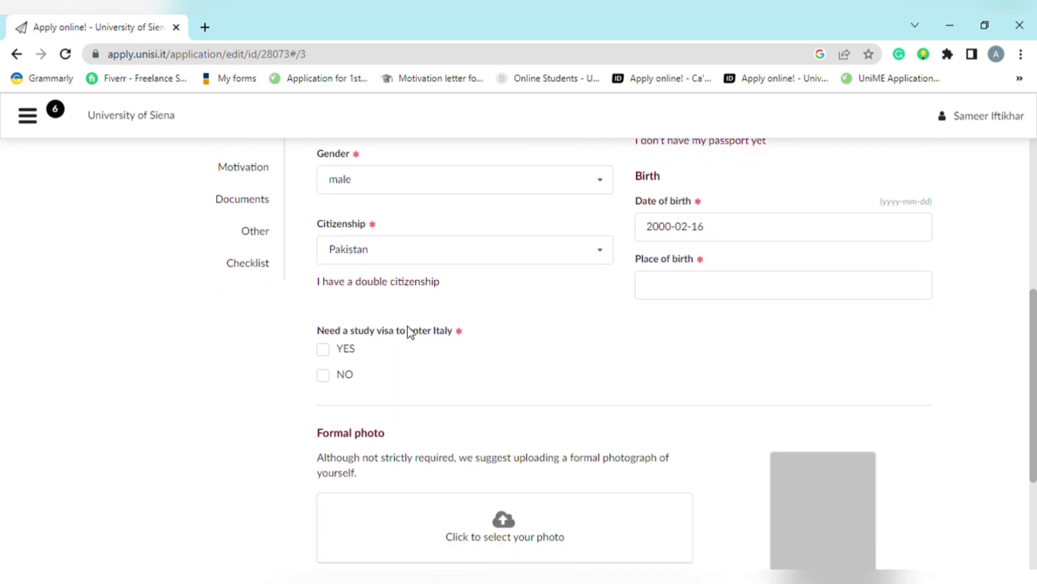
click(324, 349)
scroll(618, 388, down, 3)
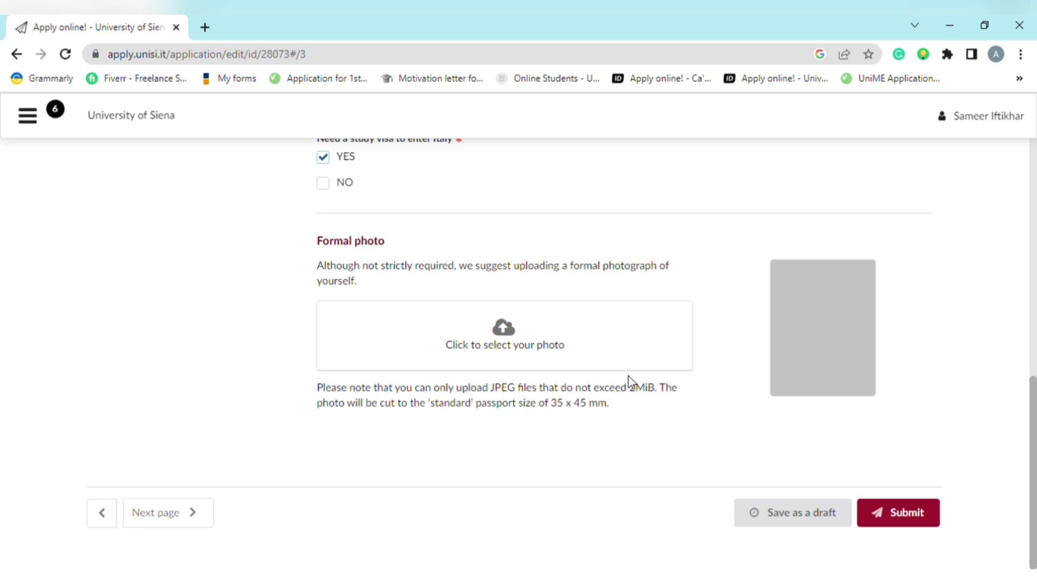
click(783, 522)
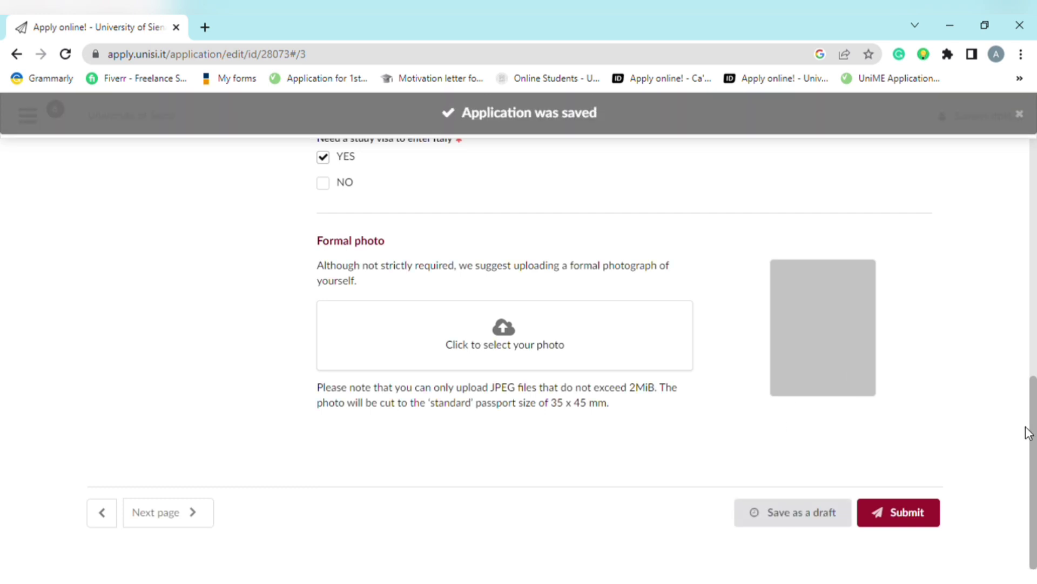
Step: Open the application's Contacts section and go through its email, address, telephone and emergency contact fields
drag(1028, 431, 1035, 236)
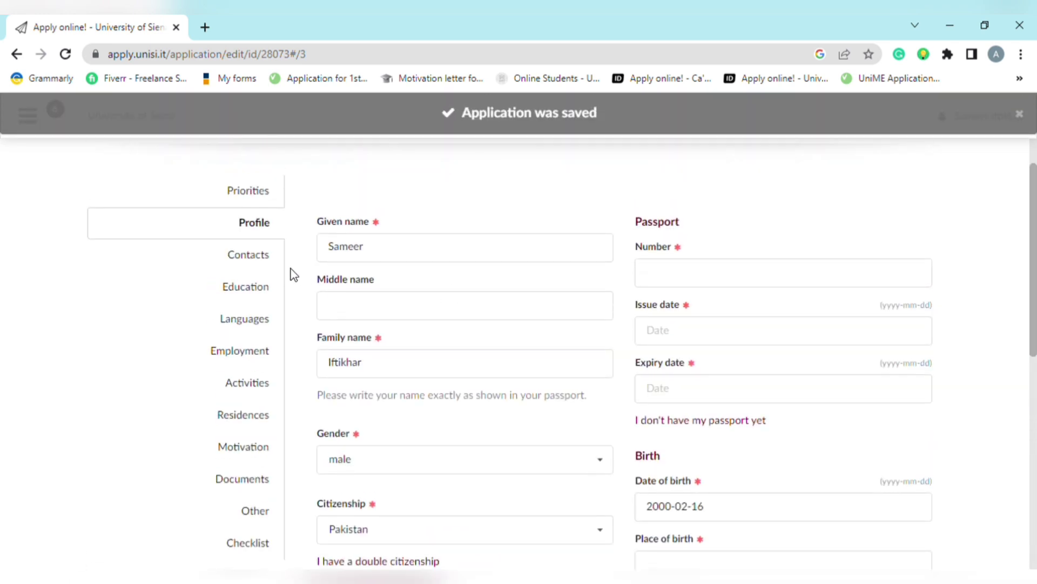
click(263, 257)
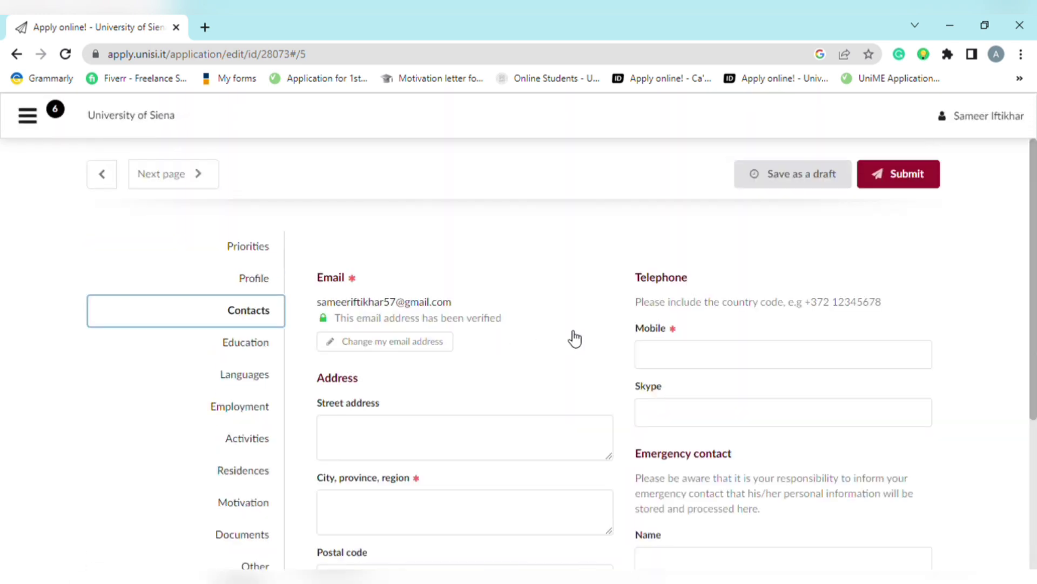
scroll(1035, 223, down, 1)
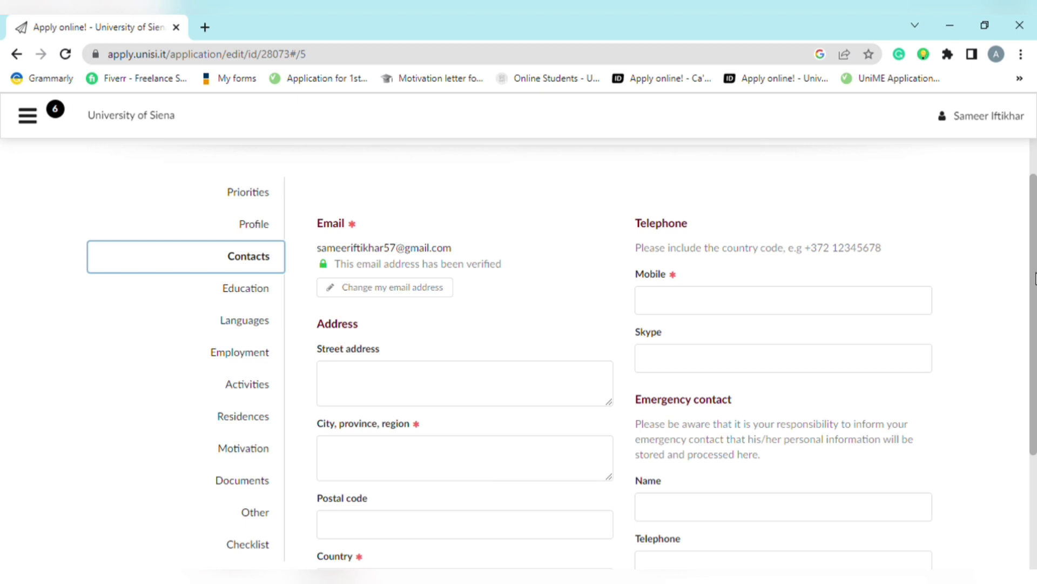
scroll(1035, 389, down, 3)
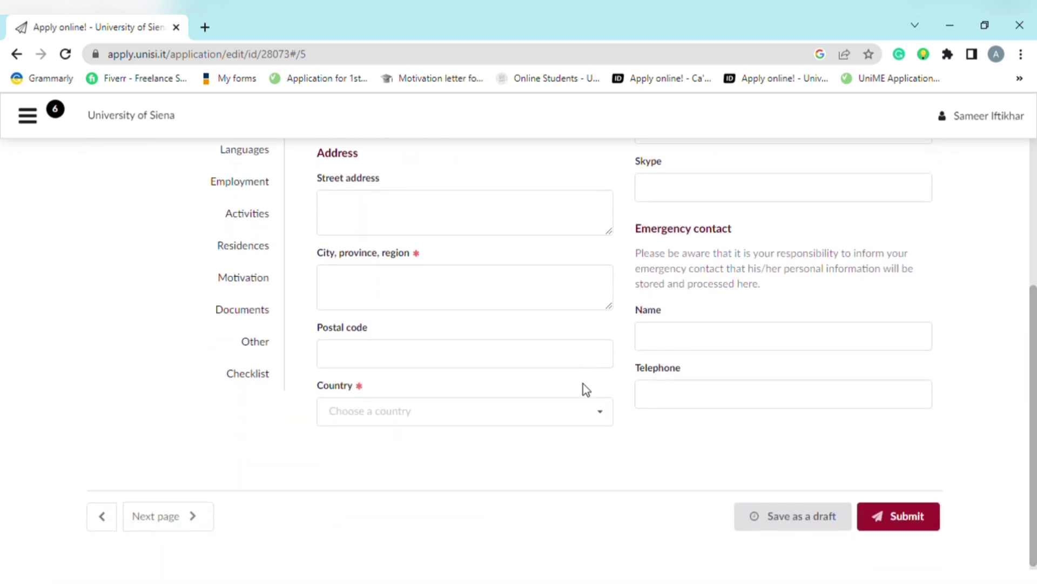
Step: Enter "pak" as the country of the contact address and save the application as a draft
click(587, 414)
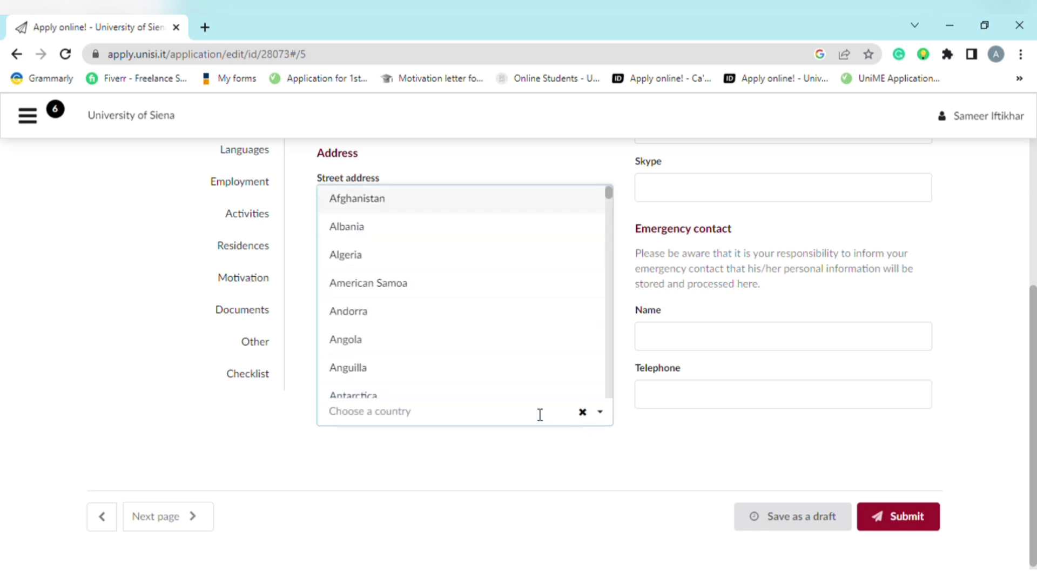
text(pak)
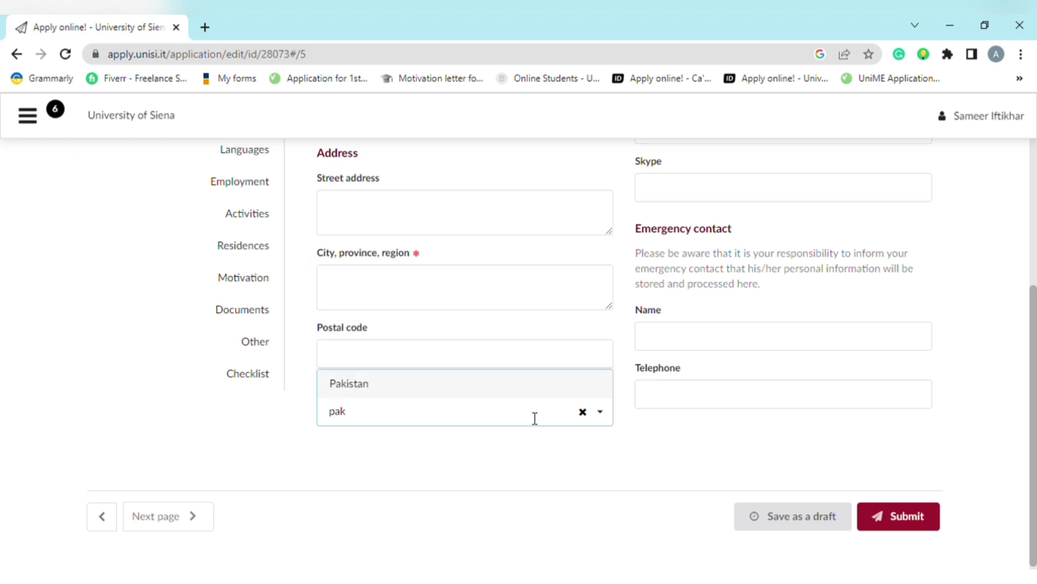
click(482, 487)
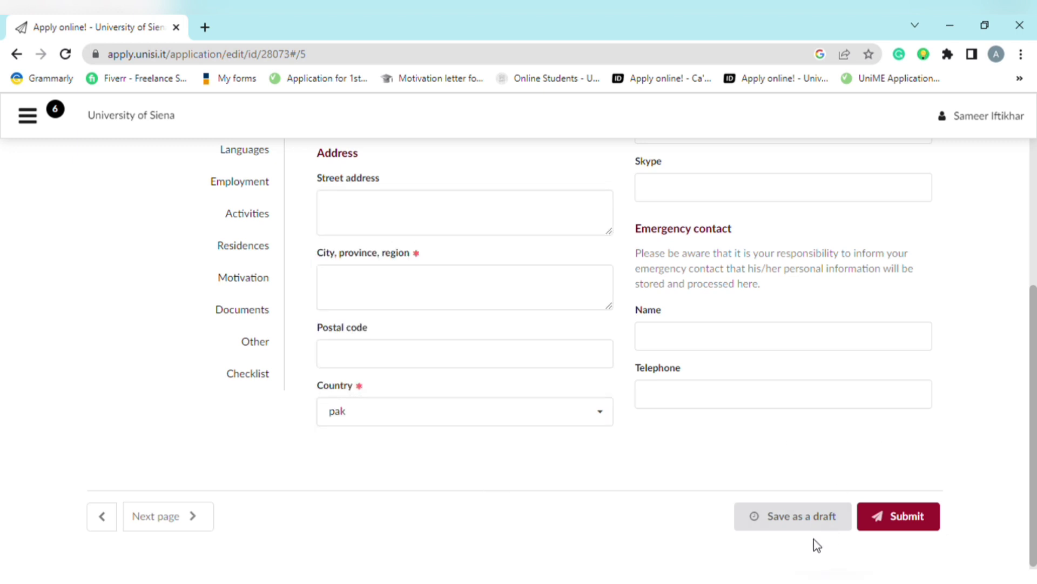
click(821, 525)
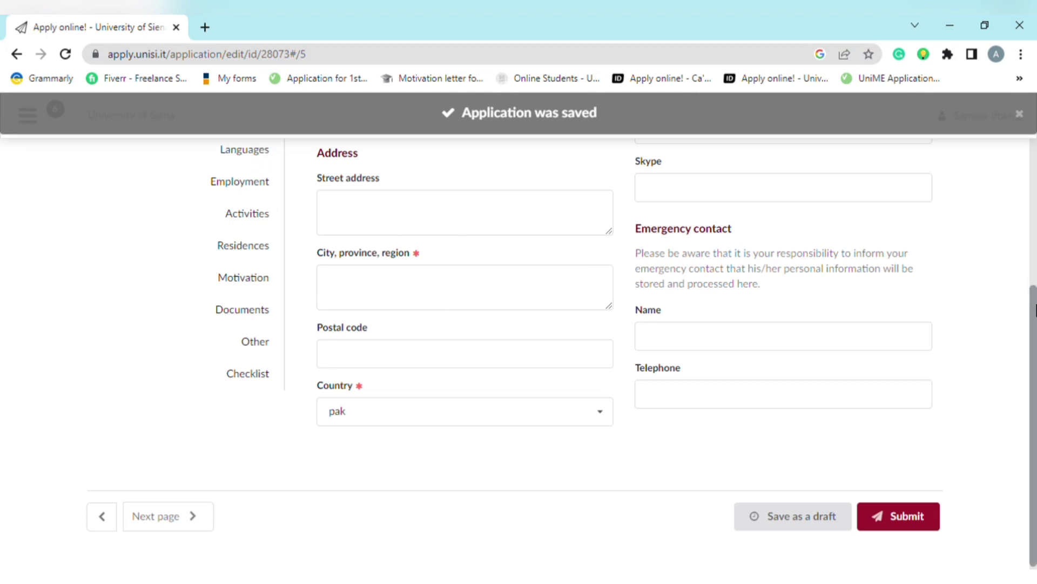
Step: Open the Education section and set the level of education in the first block to Secondary education
click(263, 152)
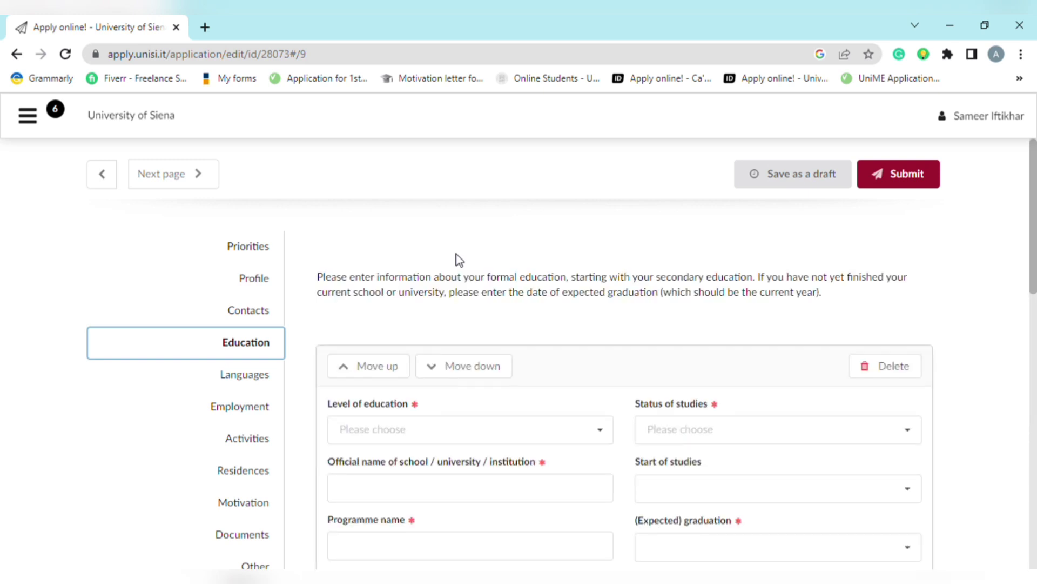
scroll(459, 260, down, 1)
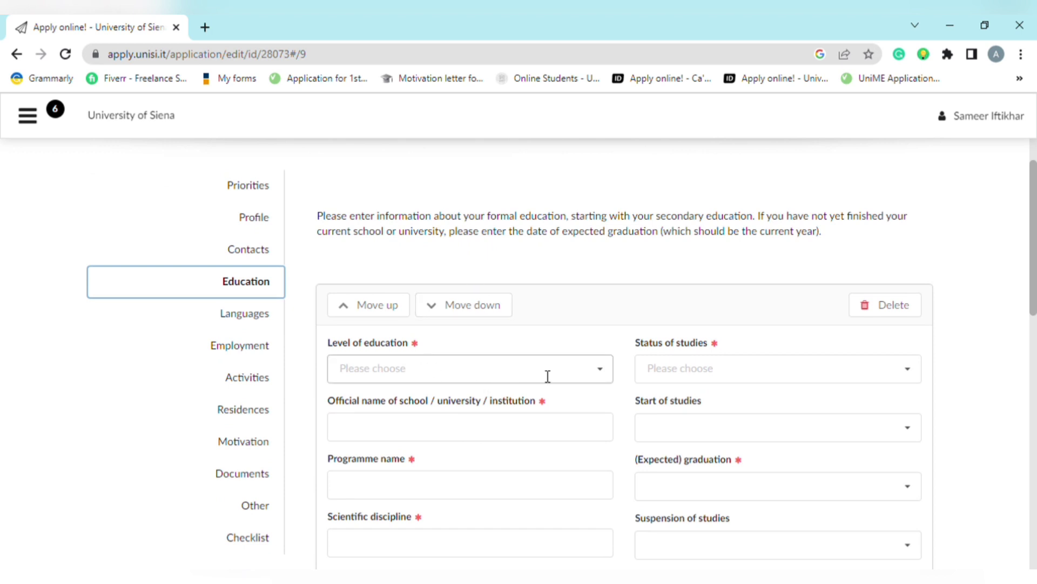
click(605, 375)
click(606, 375)
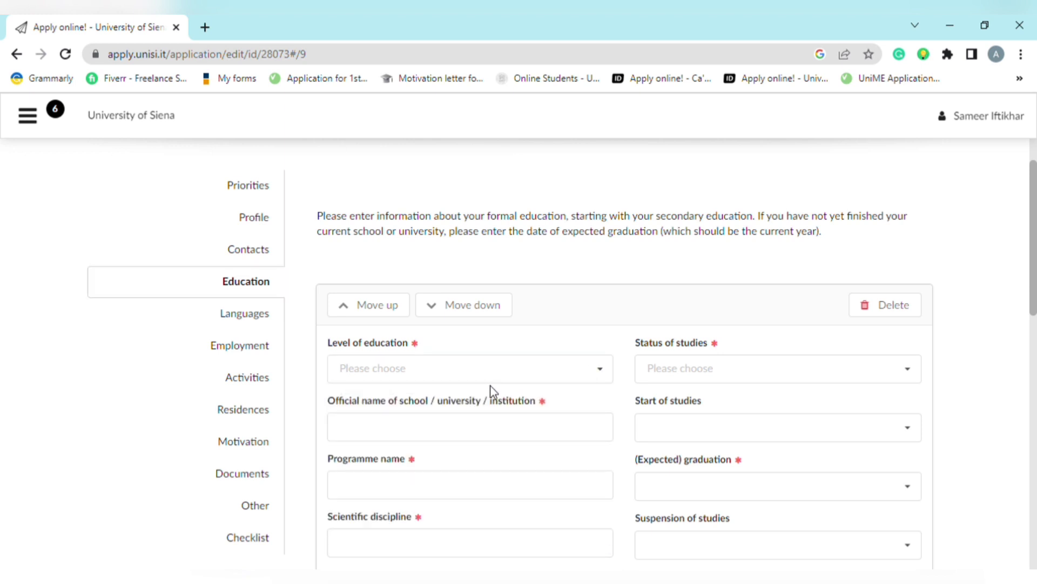
click(595, 378)
click(424, 398)
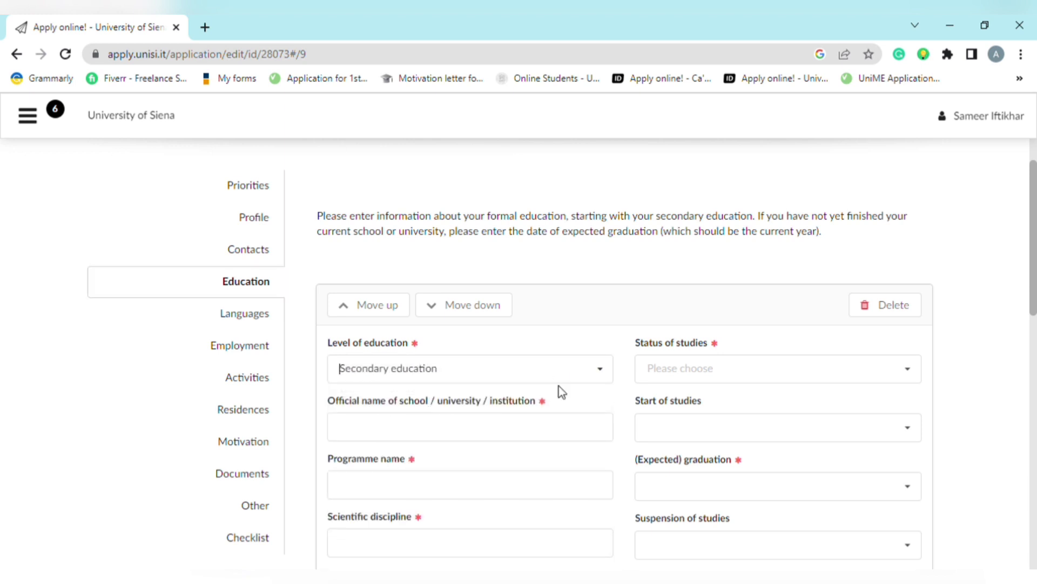
Step: Go through the institution, programme name and scientific discipline fields without filling them, and set the status of studies to finished
click(565, 425)
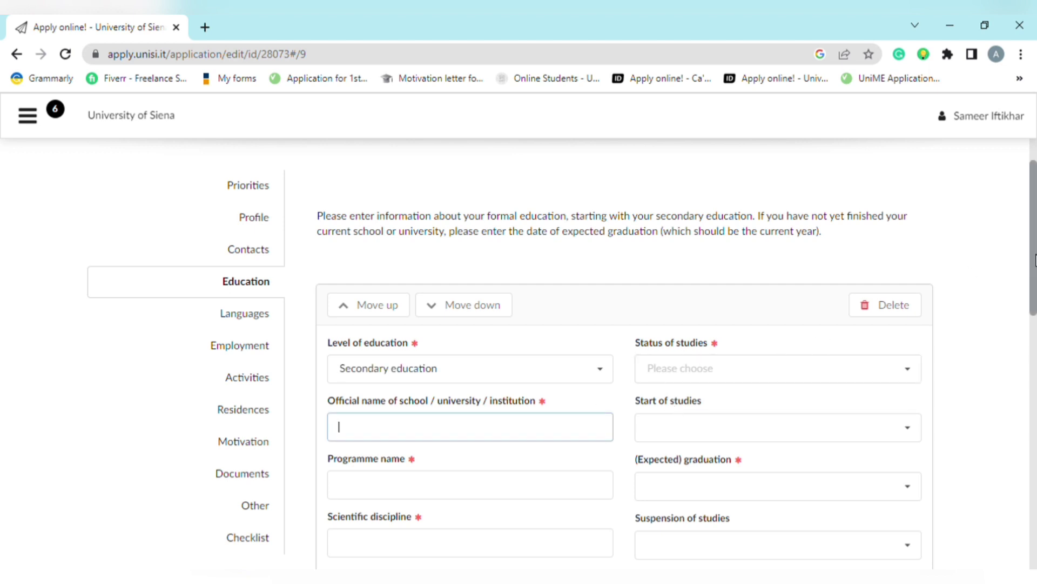
scroll(1033, 294, down, 2)
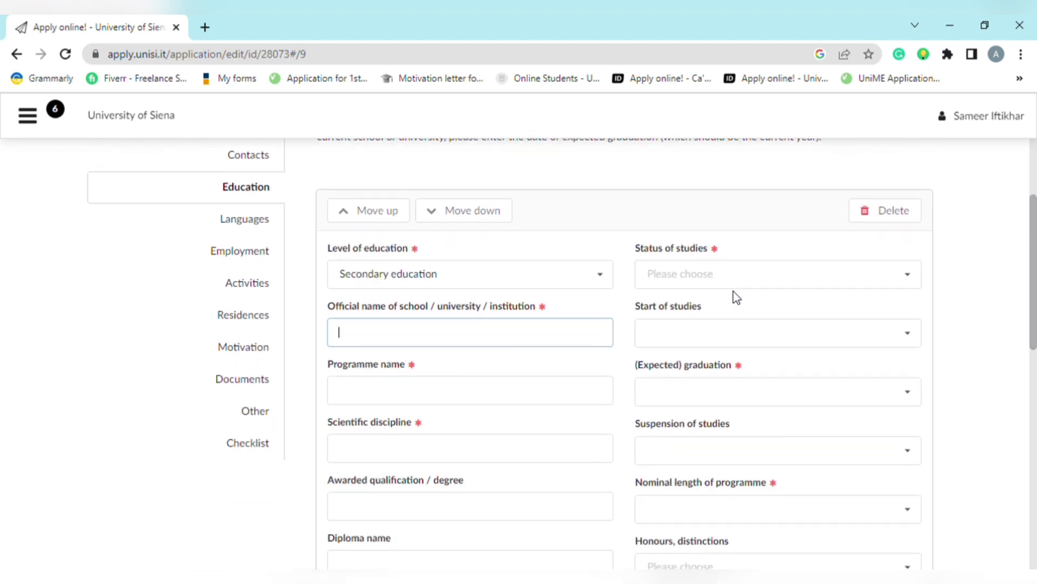
click(485, 394)
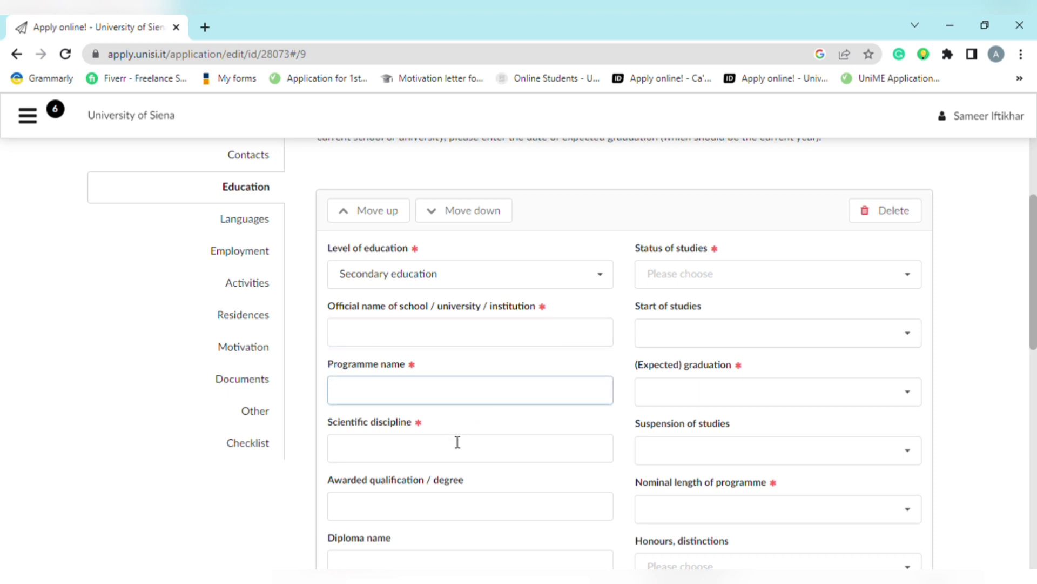
click(457, 442)
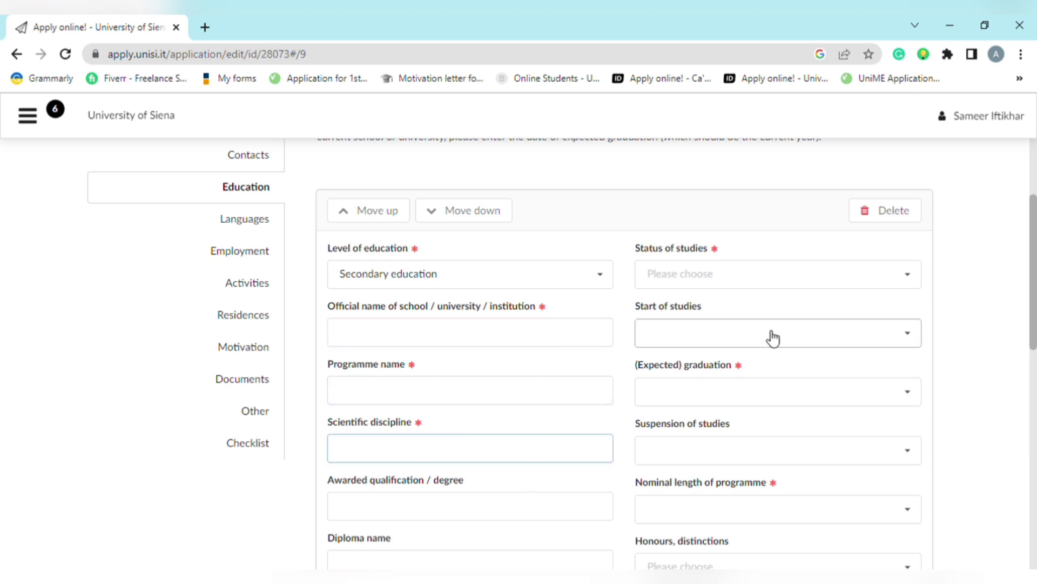
click(910, 281)
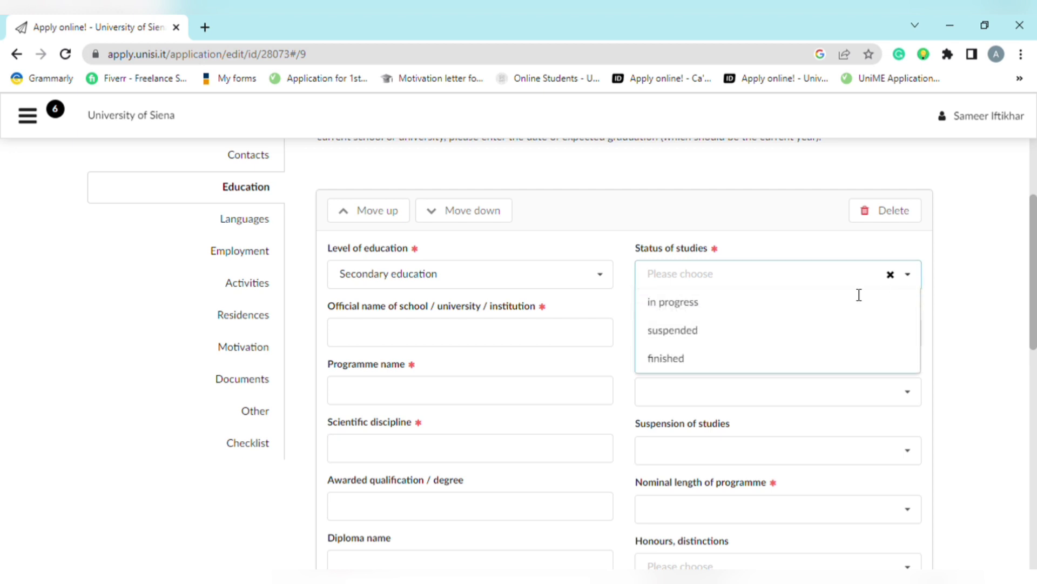
click(724, 359)
Step: Look through the nominal length of programme options without choosing one, and review the remaining fields of the education block
scroll(809, 385, down, 3)
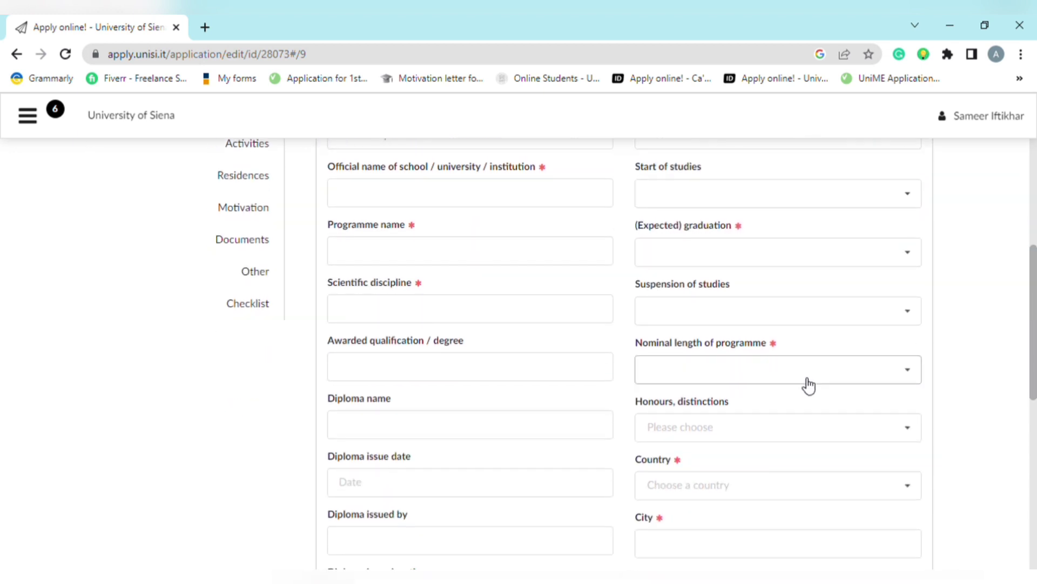
click(809, 385)
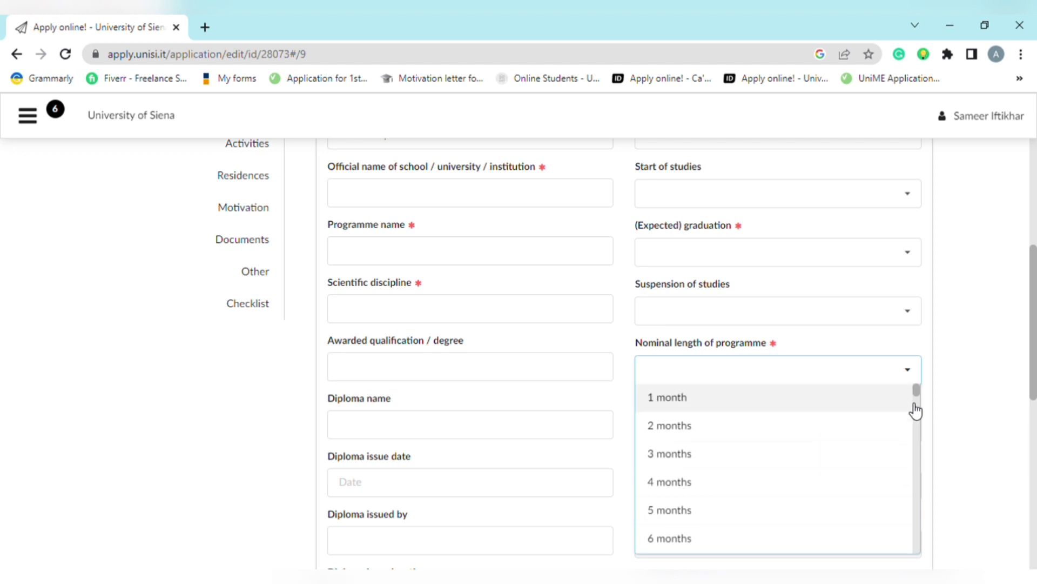
drag(918, 396, 917, 452)
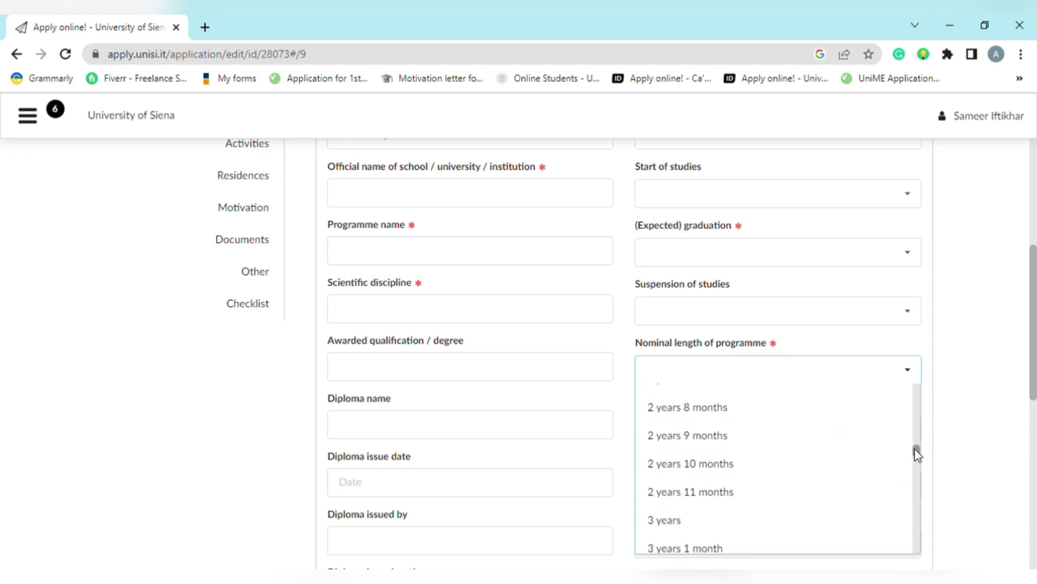
click(983, 327)
drag(1028, 327, 1032, 349)
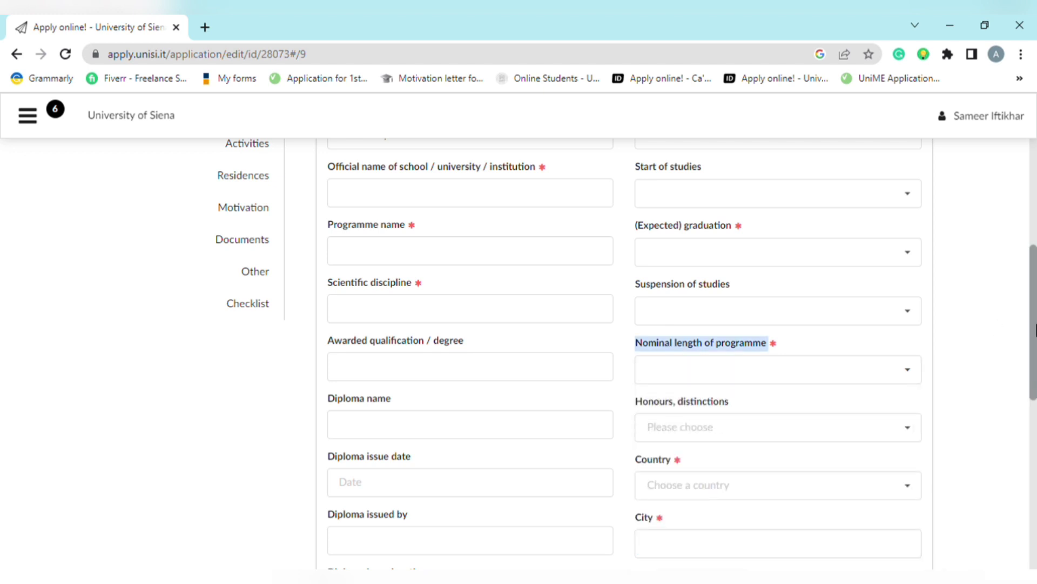
scroll(1033, 362, down, 2)
scroll(1033, 370, down, 2)
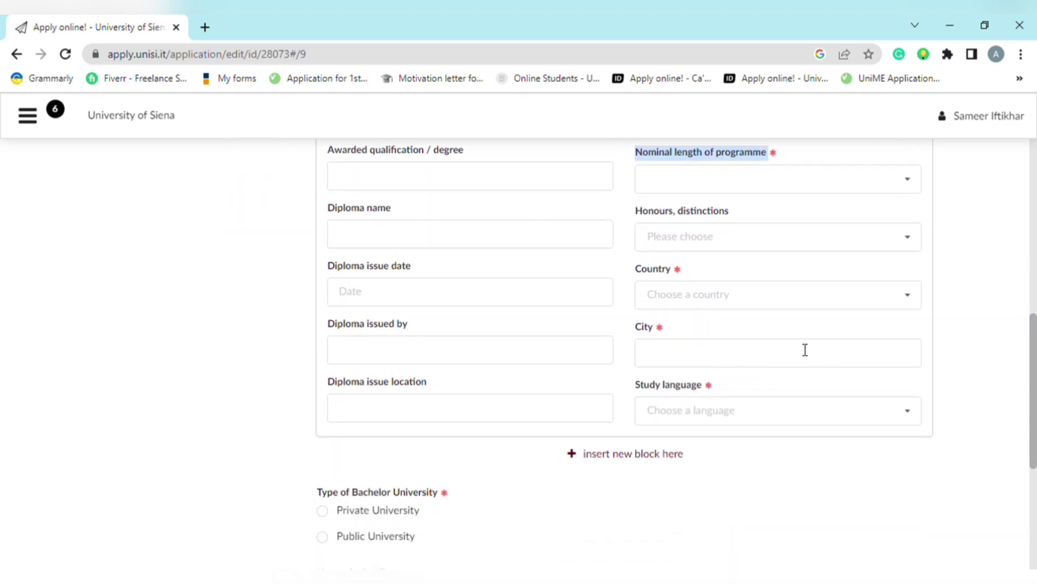
Step: Set the bachelor university type to Public University and the years of schooling to 16 years, and save the application as a draft
scroll(1035, 475, down, 3)
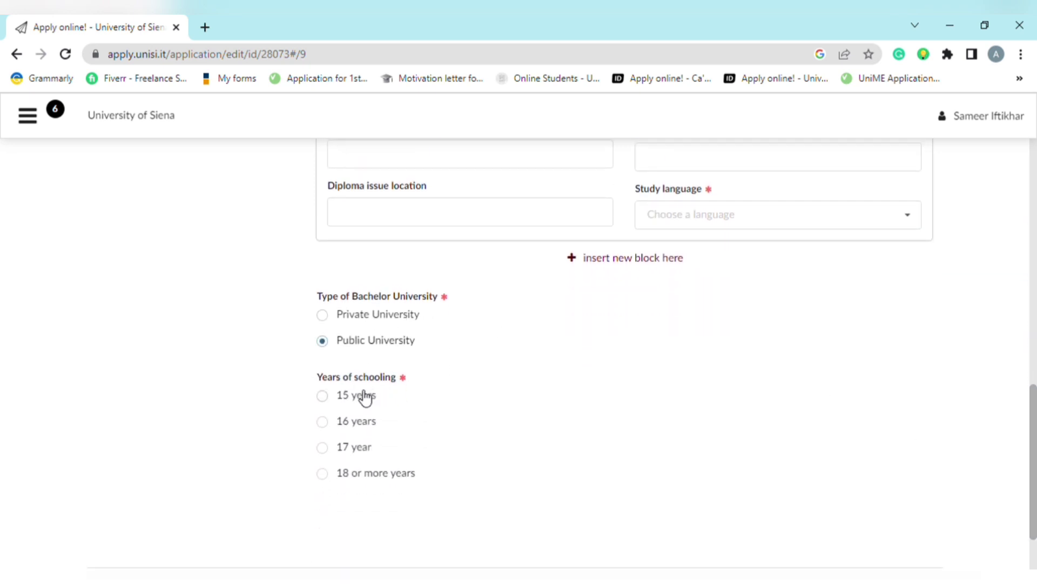
click(358, 428)
scroll(1030, 458, down, 2)
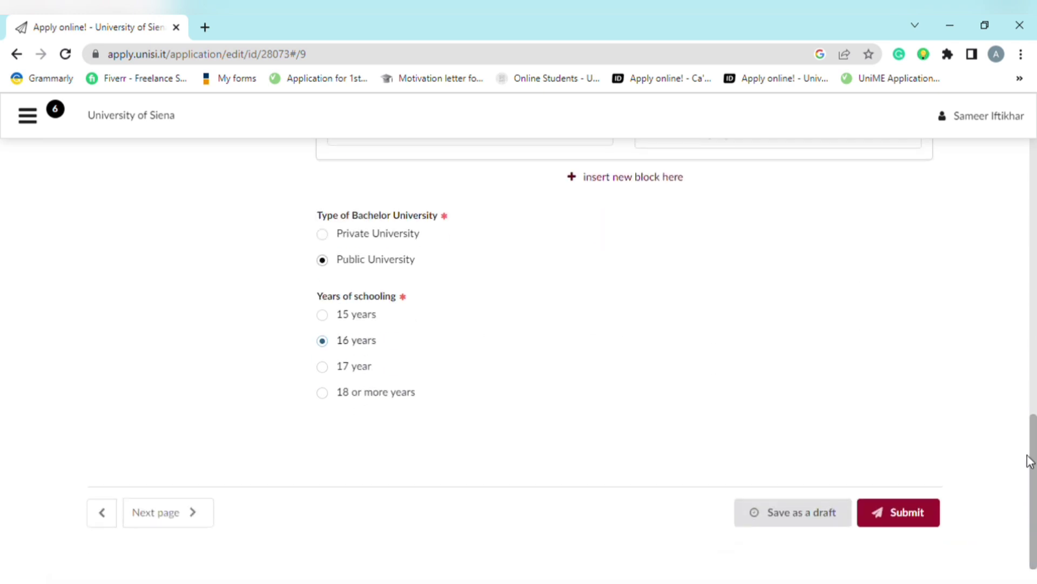
click(841, 508)
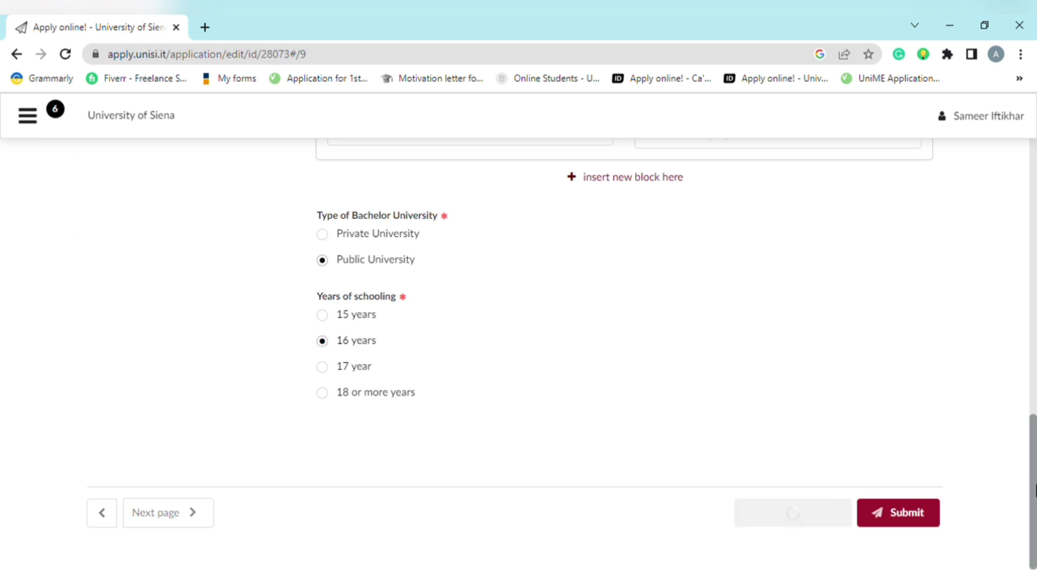
Step: Open the Languages section of the application and set the native language to Urdu
scroll(1016, 232, up, 1)
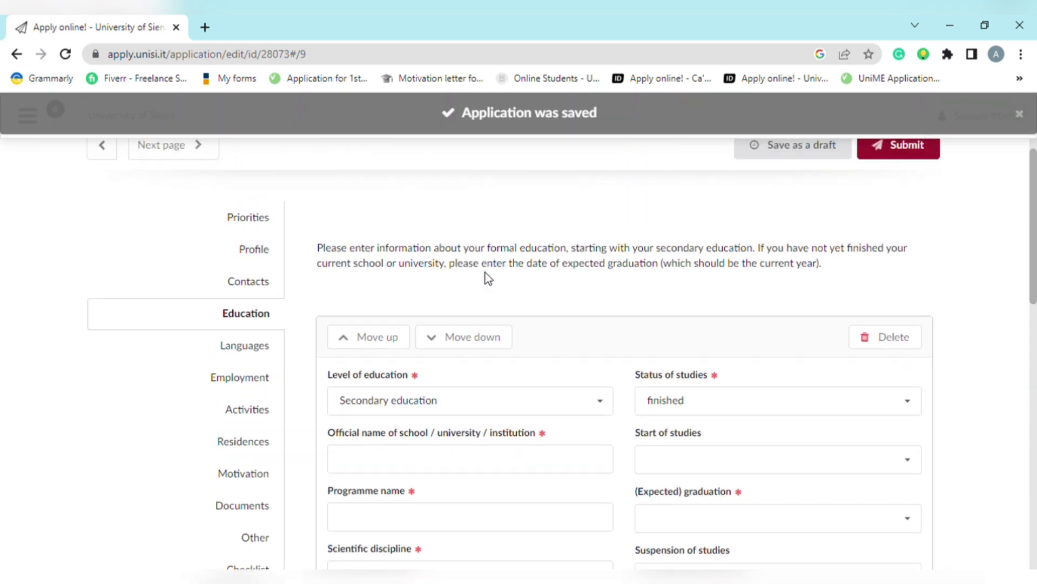
click(267, 344)
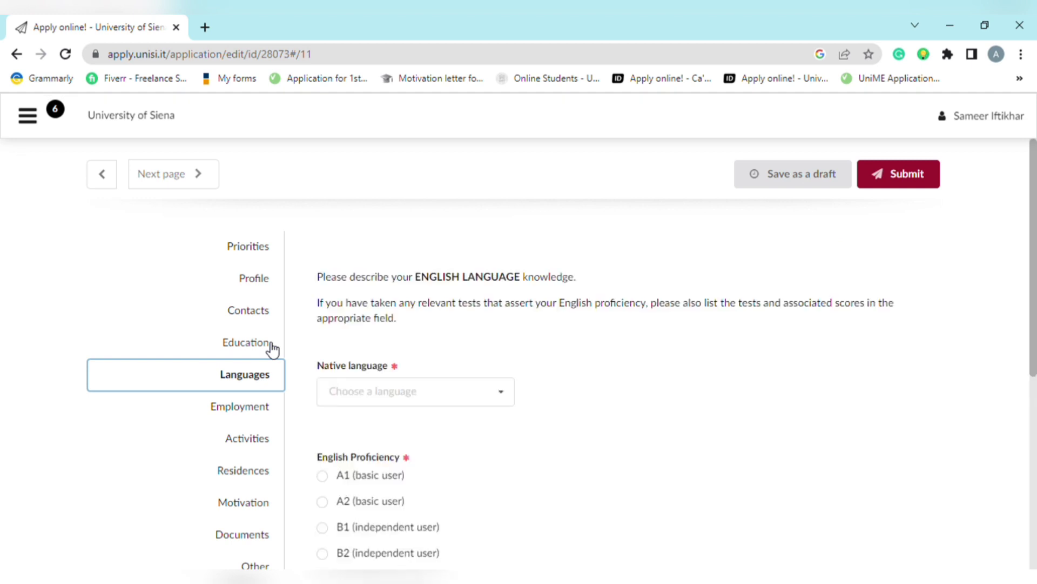
click(504, 395)
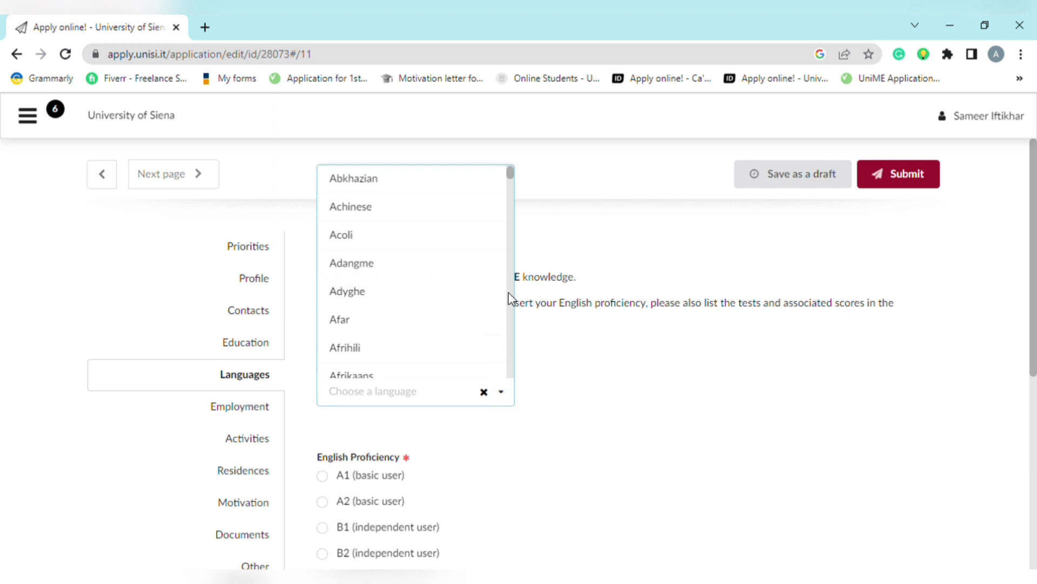
click(404, 406)
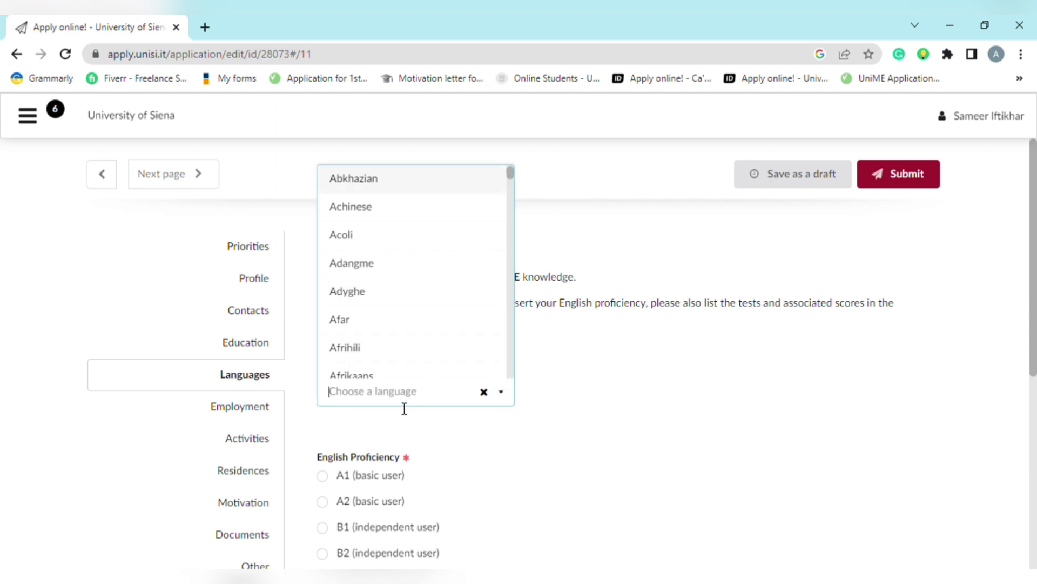
text(urd)
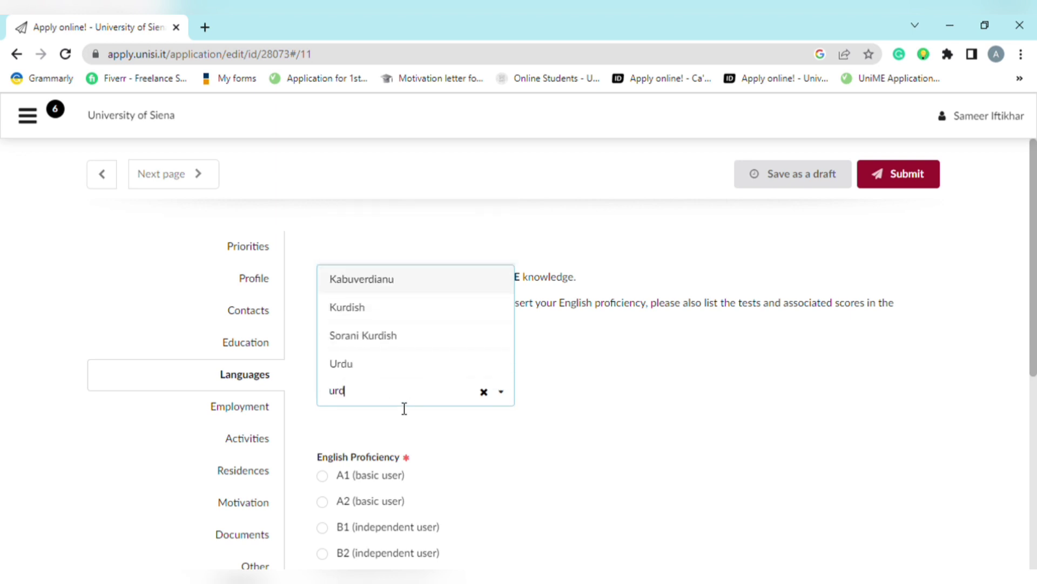
click(399, 369)
Step: Set the English proficiency level to B2 (independent user)
scroll(621, 365, down, 1)
scroll(621, 365, down, 1)
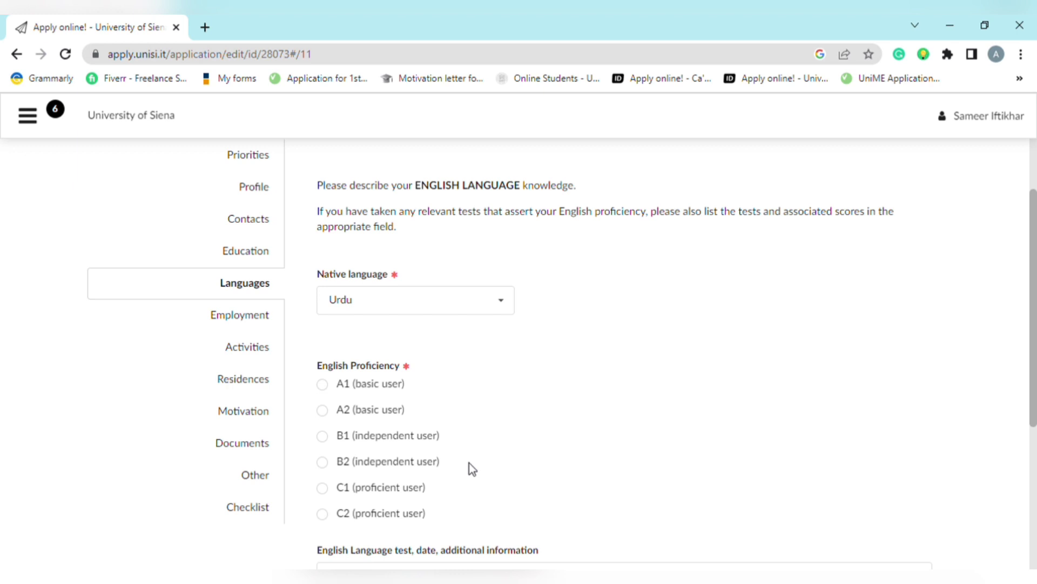
scroll(524, 447, down, 1)
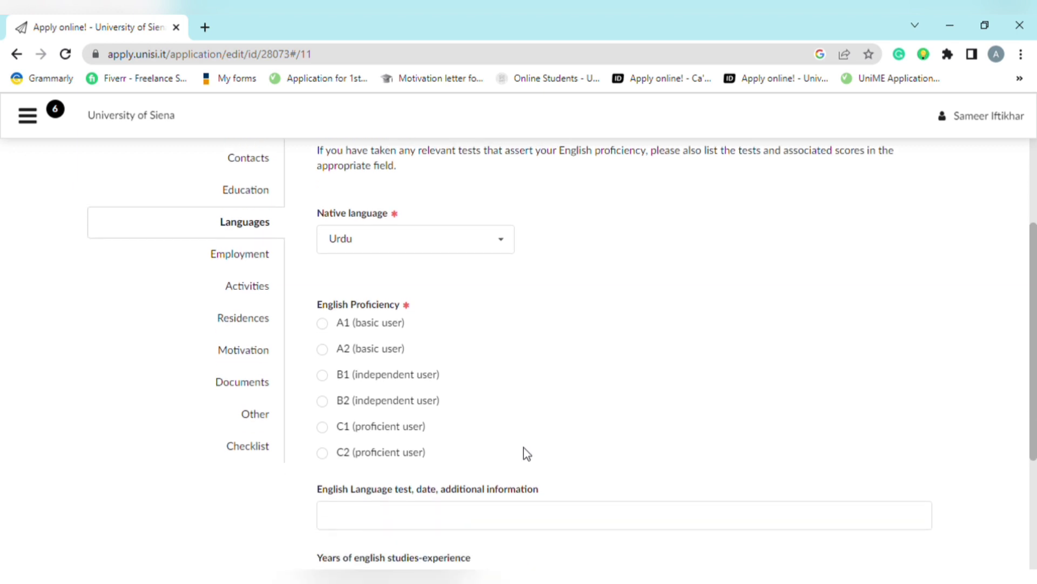
click(326, 406)
Step: Enter "English Proficiency Letter" as the English test information and 16 years of English studies, and save the application as a draft
scroll(544, 419, down, 1)
scroll(546, 420, down, 2)
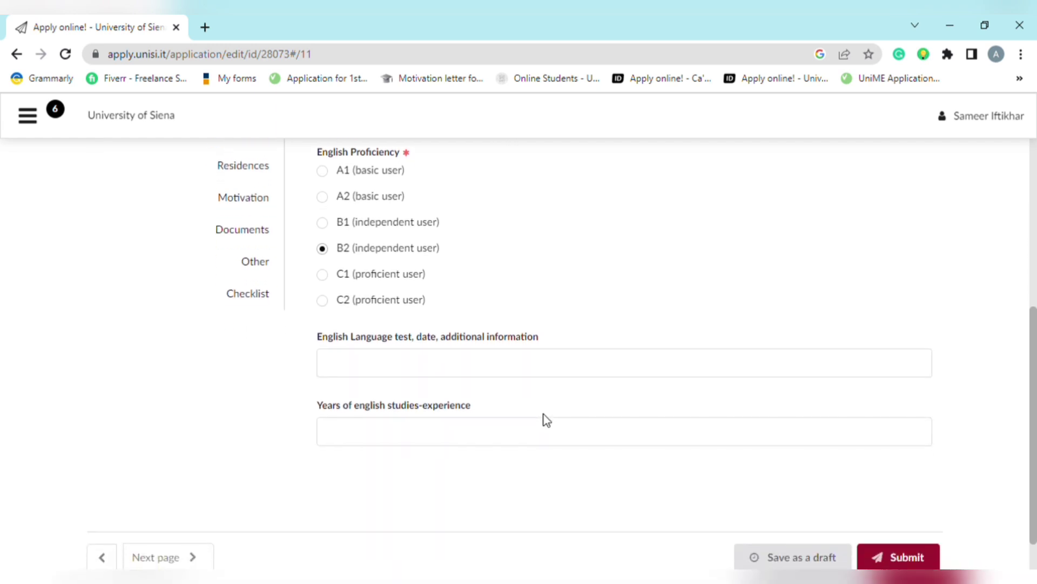
scroll(545, 420, down, 1)
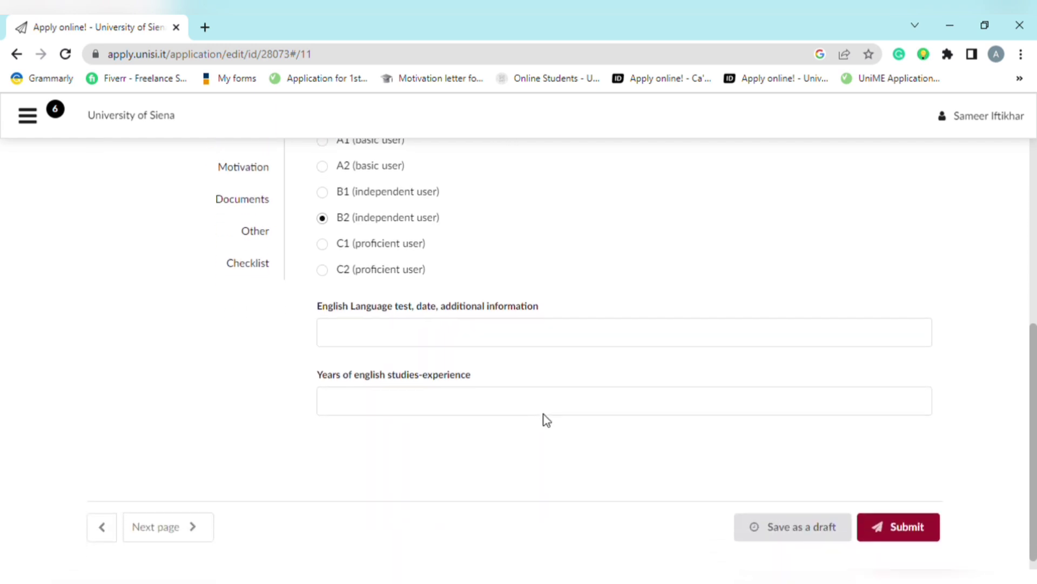
click(533, 343)
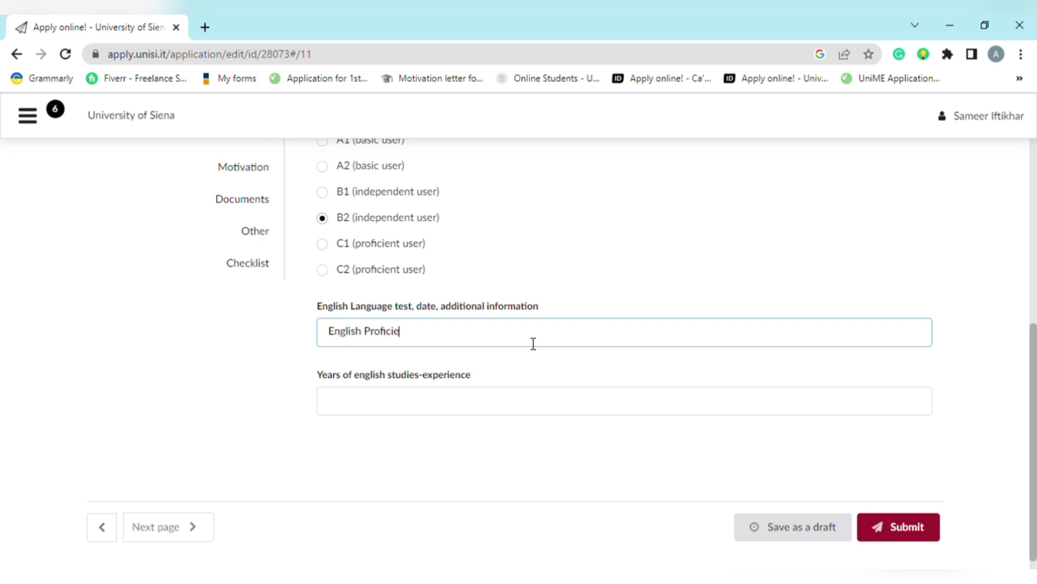
text(English Proficiem)
key(BackSpace)
text(n)
key(BackSpace)
click(430, 401)
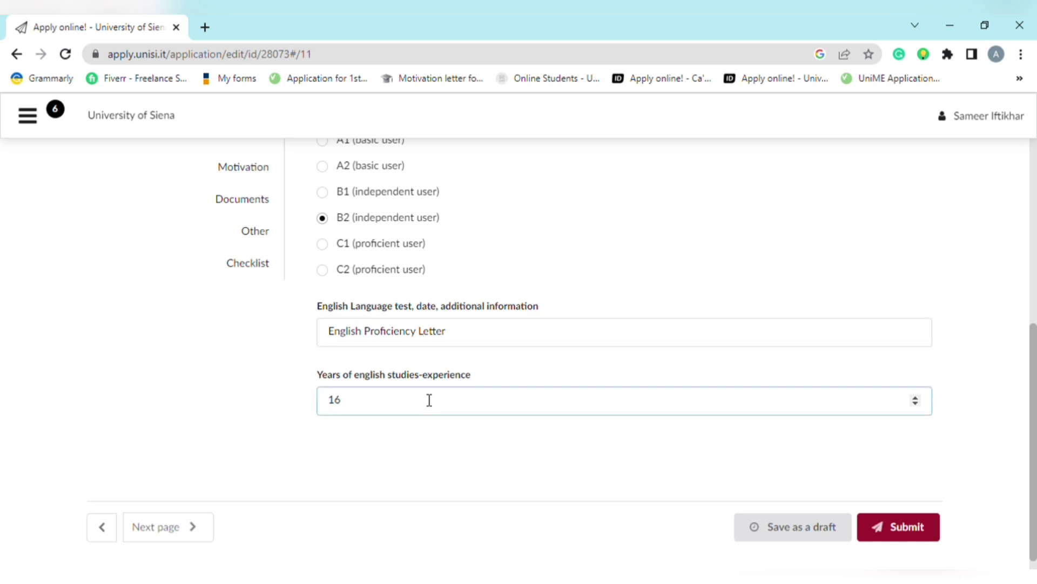
click(757, 535)
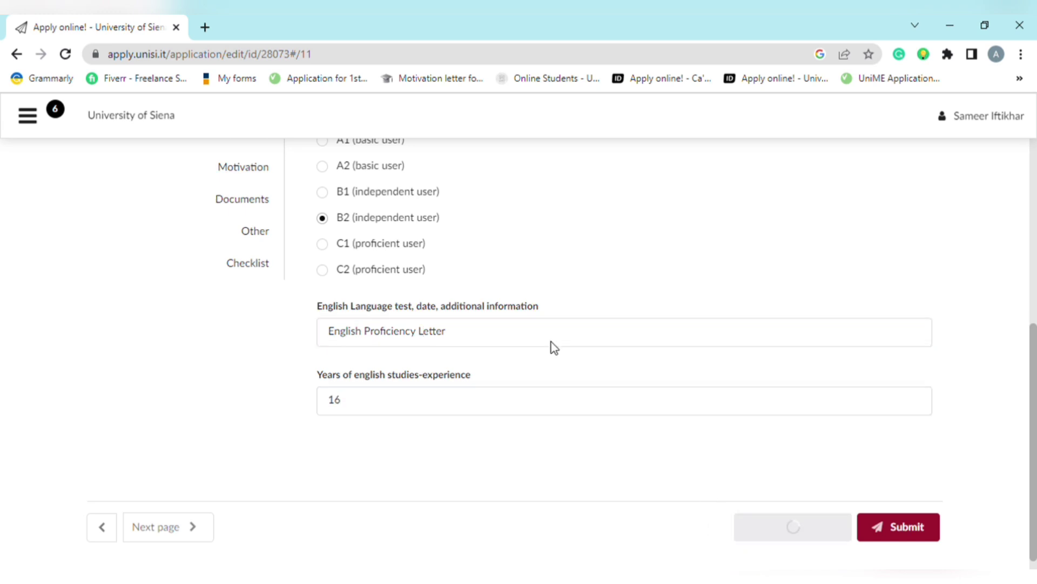
Step: Review the instructions in the Employment, Activities and Residences sections without adding any blocks
scroll(1035, 291, up, 2)
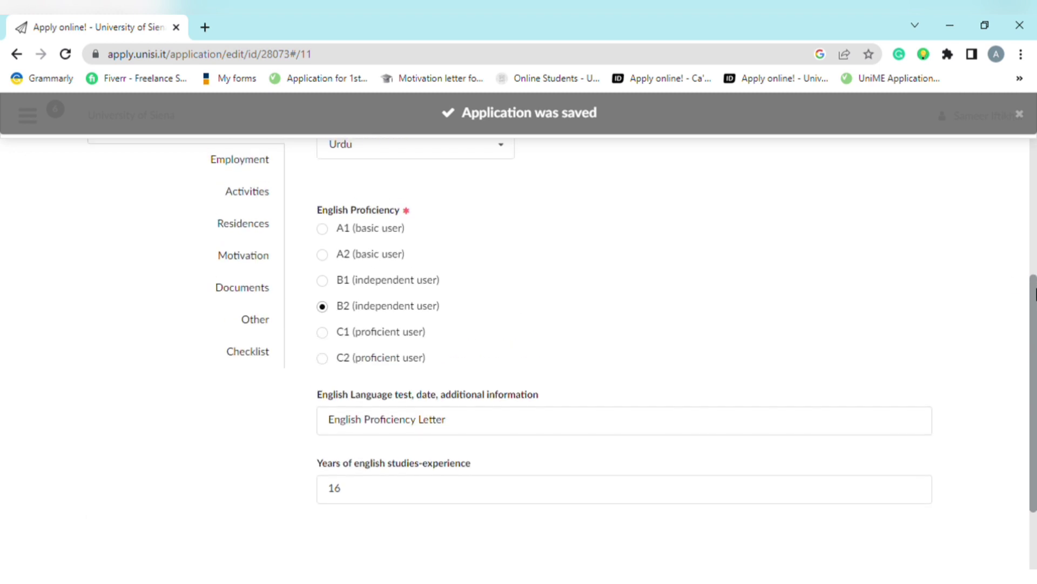
click(236, 174)
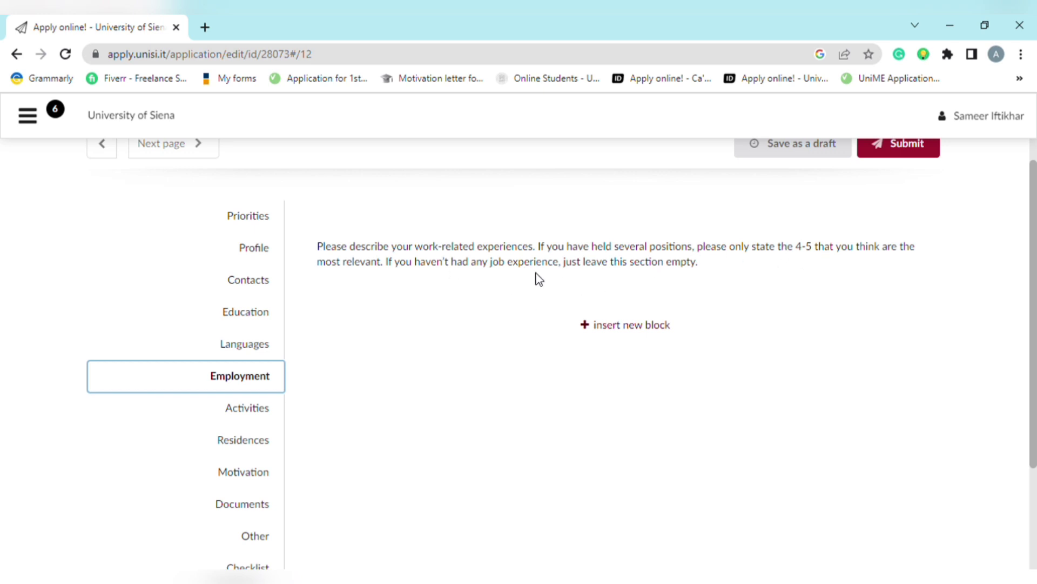
click(268, 405)
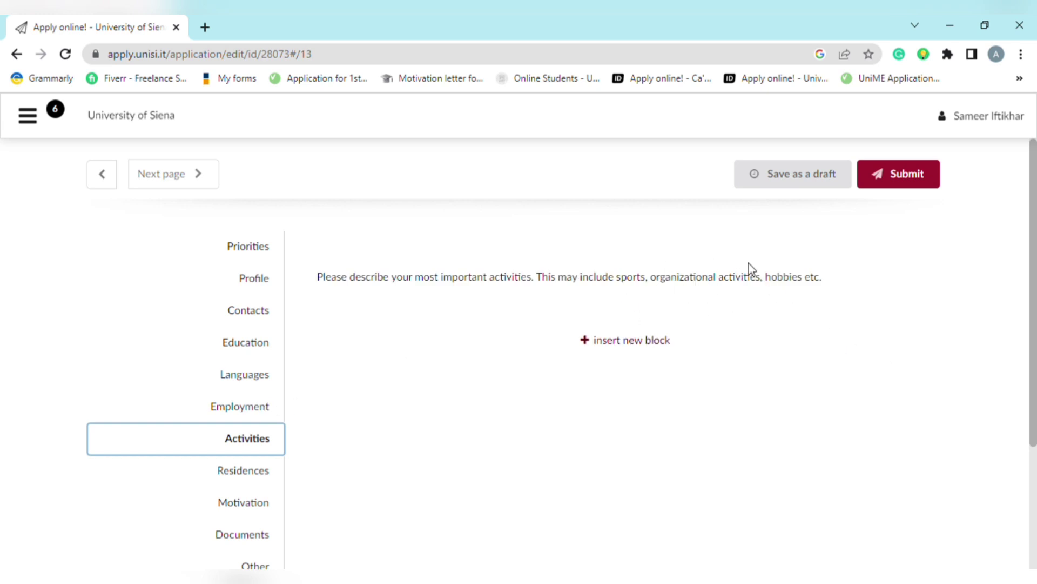
click(272, 474)
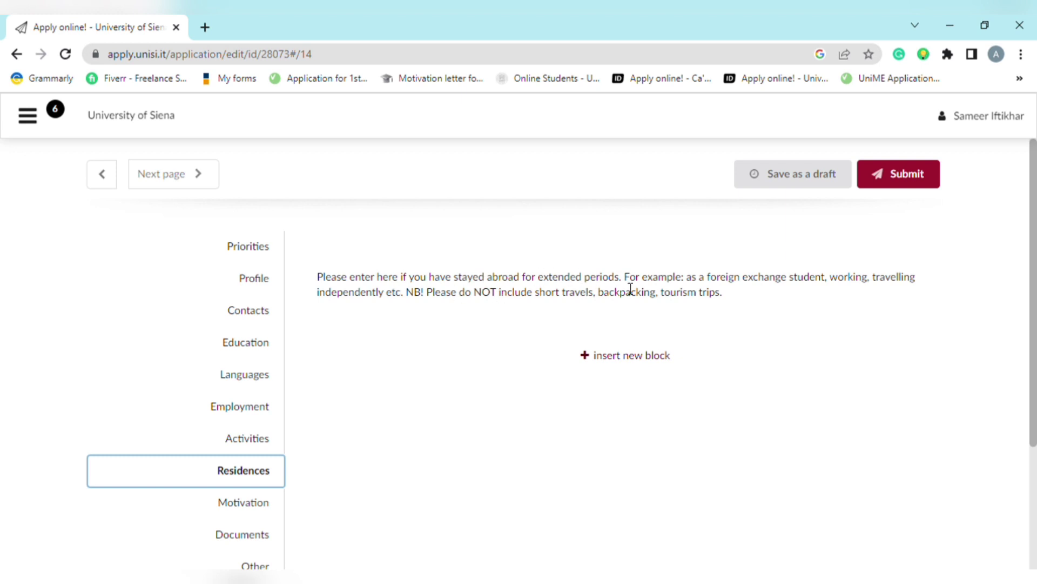
drag(741, 278, 660, 303)
click(658, 311)
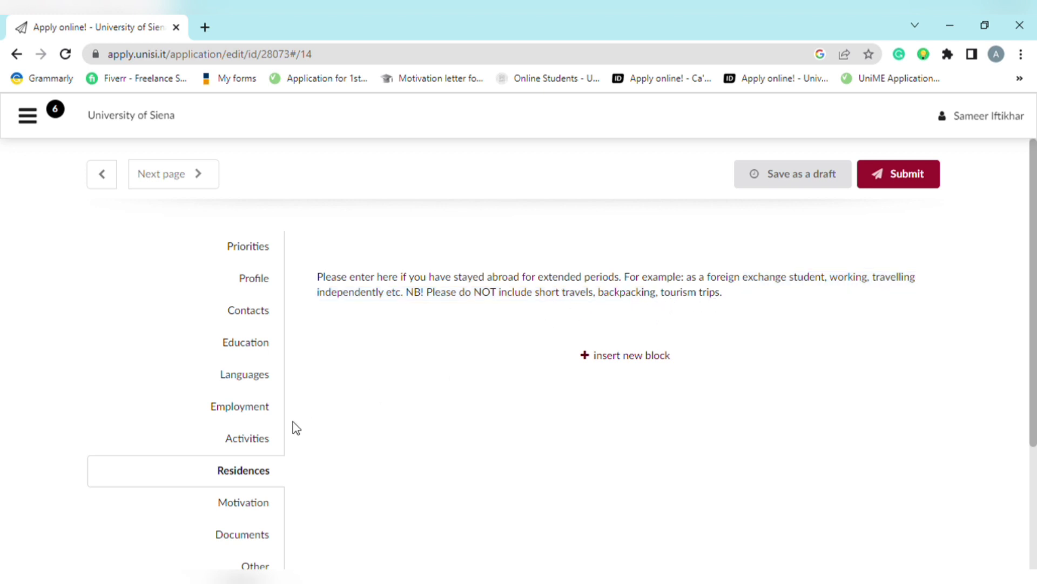
Step: Open the Motivation section and read the introduction on the motivation letter's goal and writing style
click(260, 497)
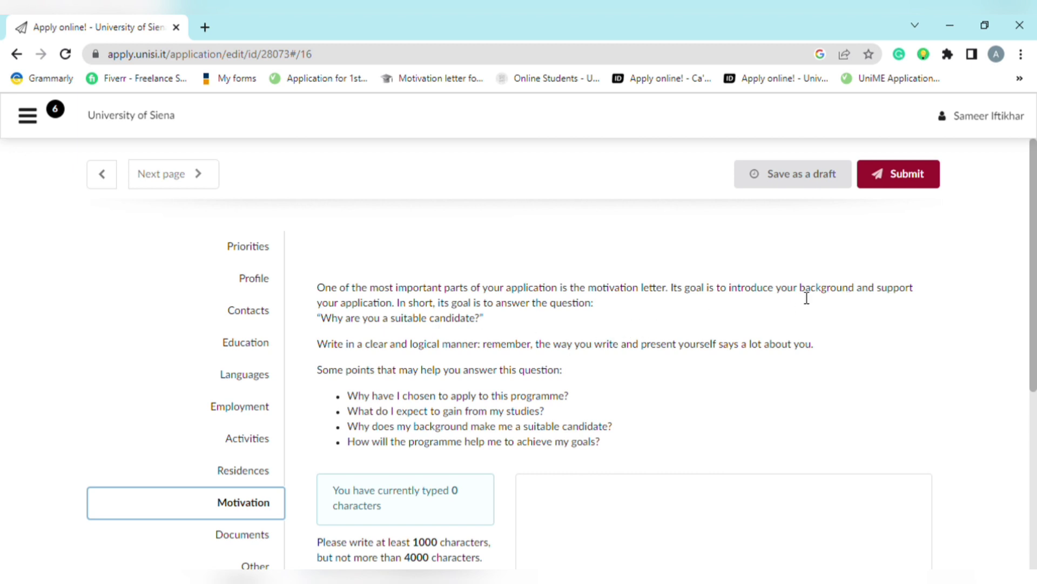
drag(781, 294, 861, 293)
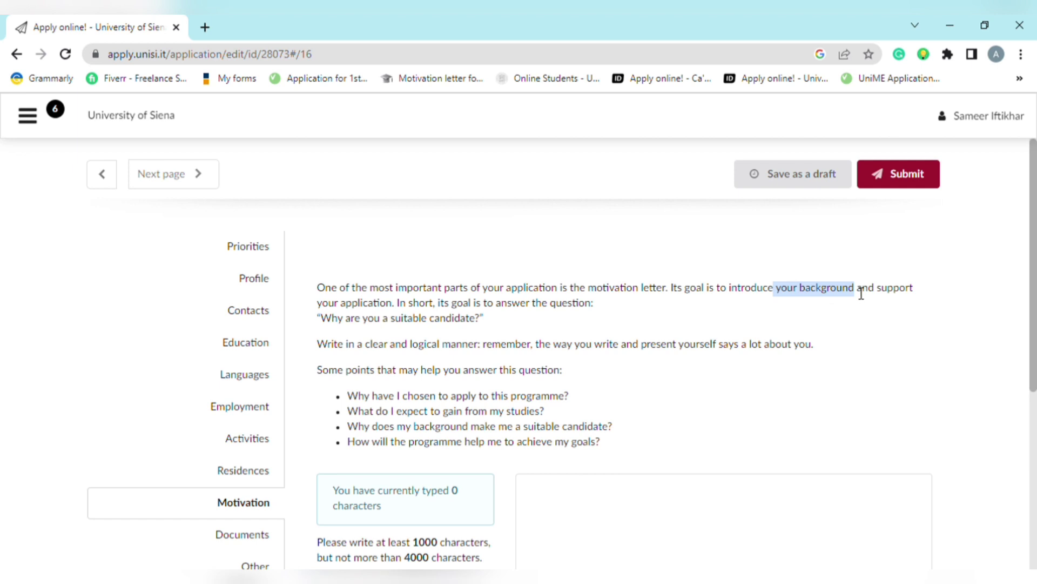
click(855, 328)
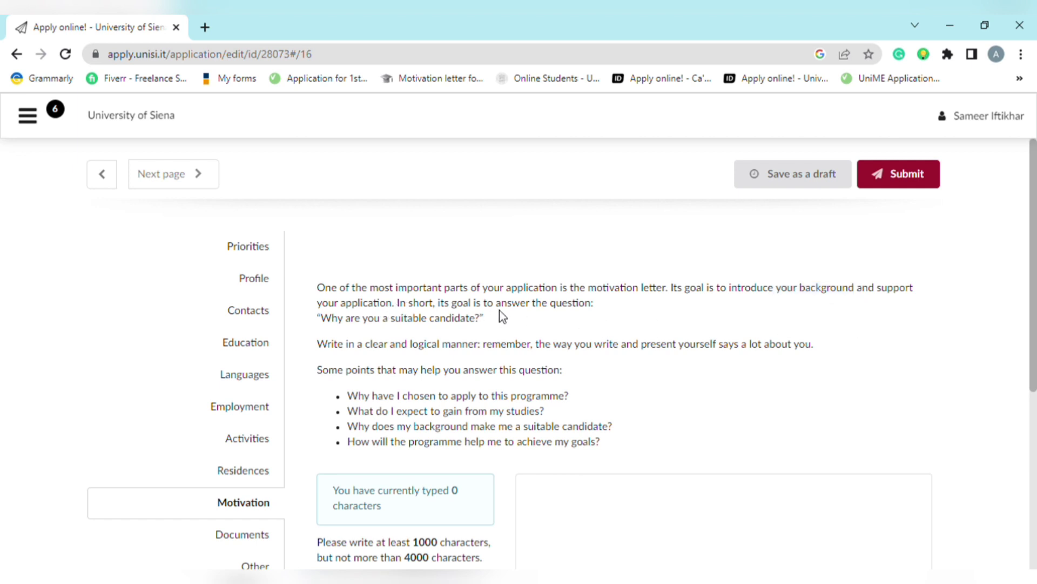
drag(482, 320, 325, 326)
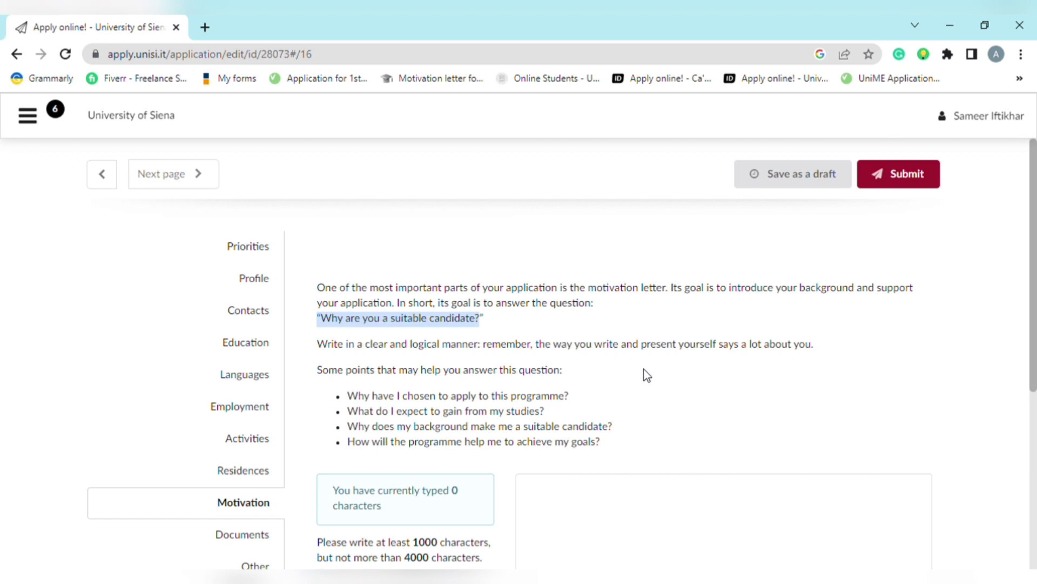
click(739, 373)
drag(815, 345, 350, 352)
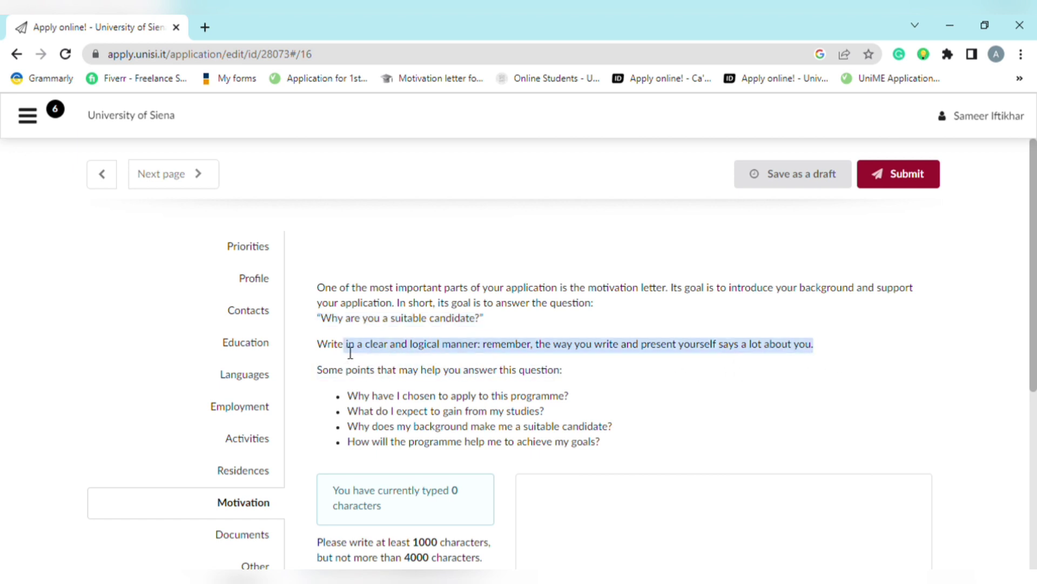
click(315, 361)
drag(317, 346, 931, 327)
click(902, 346)
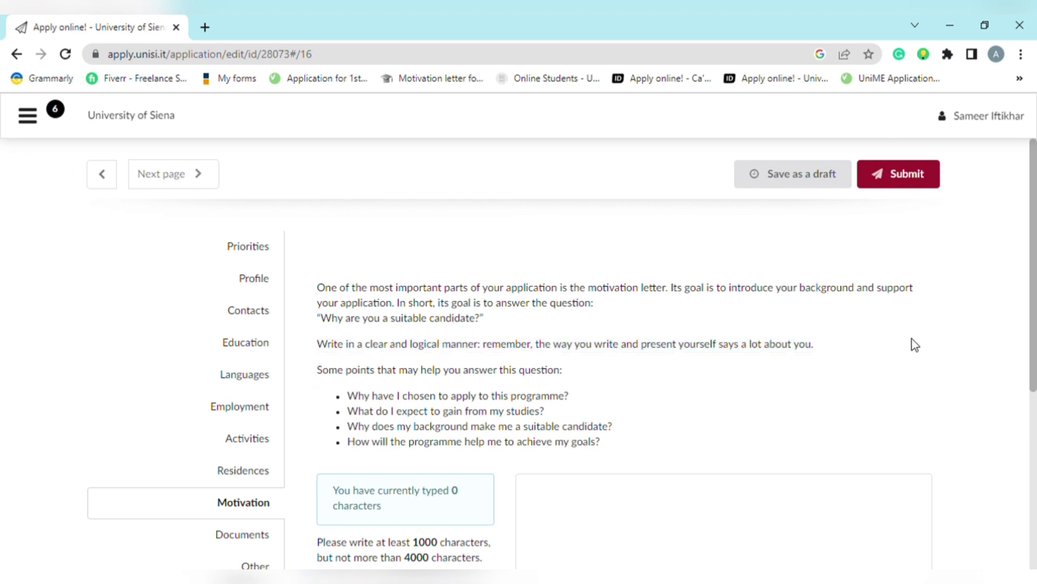
Step: Read the suggested points and the character limits for the motivation letter
scroll(913, 343, down, 1)
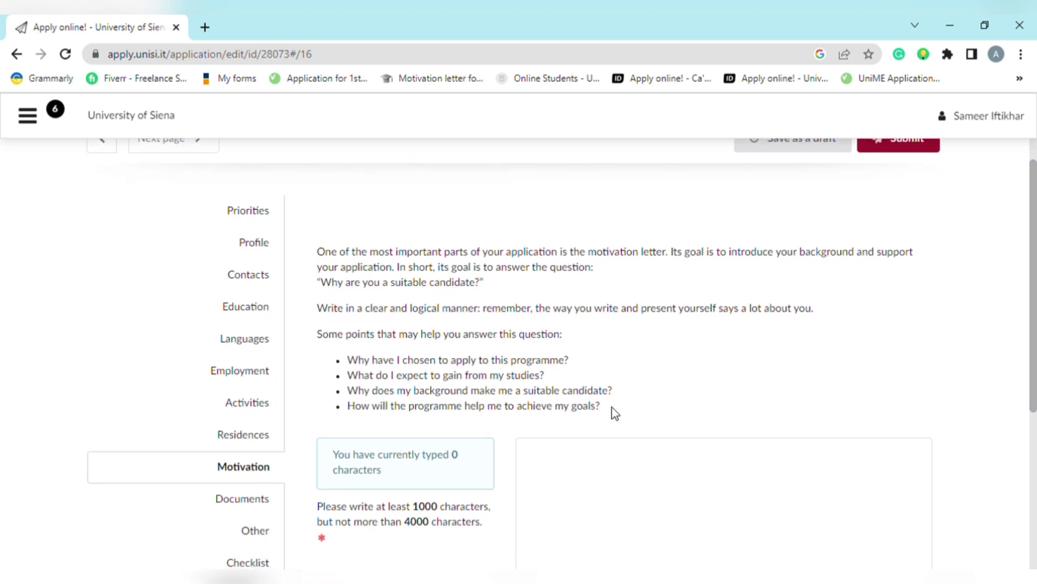
drag(608, 403, 342, 359)
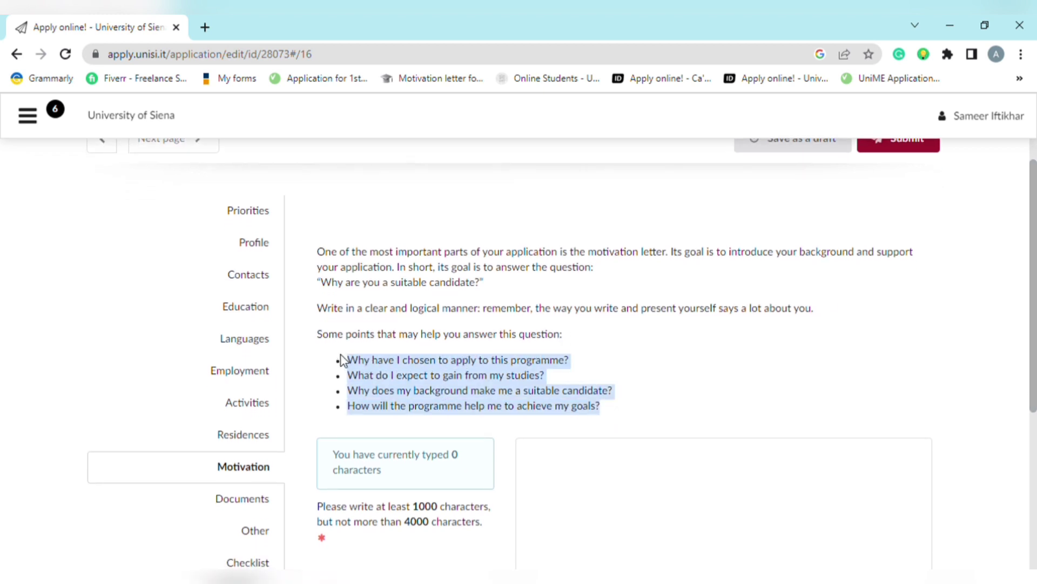
drag(1035, 319, 1036, 390)
click(810, 282)
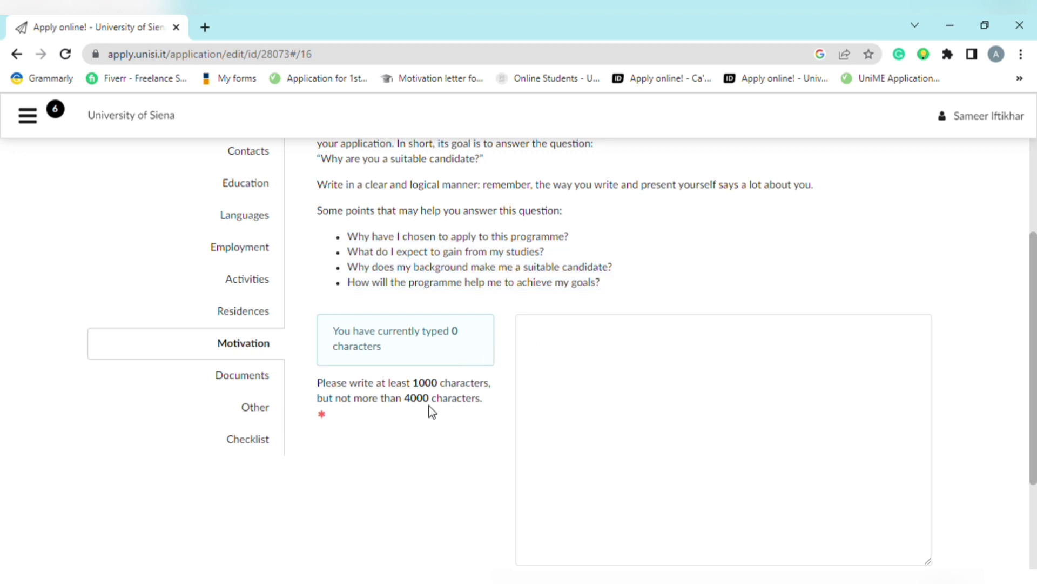
click(857, 417)
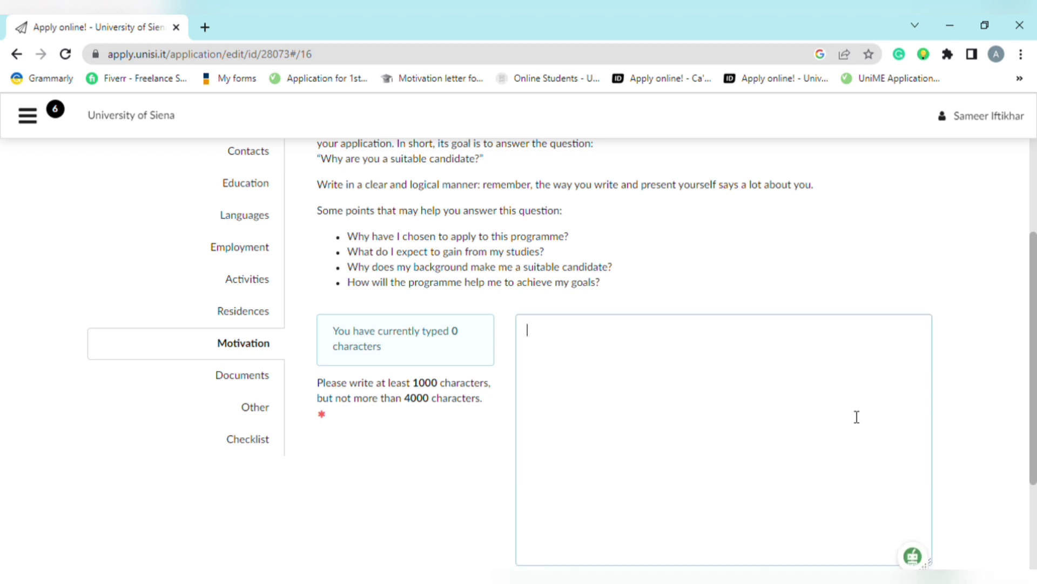
scroll(1035, 367, down, 1)
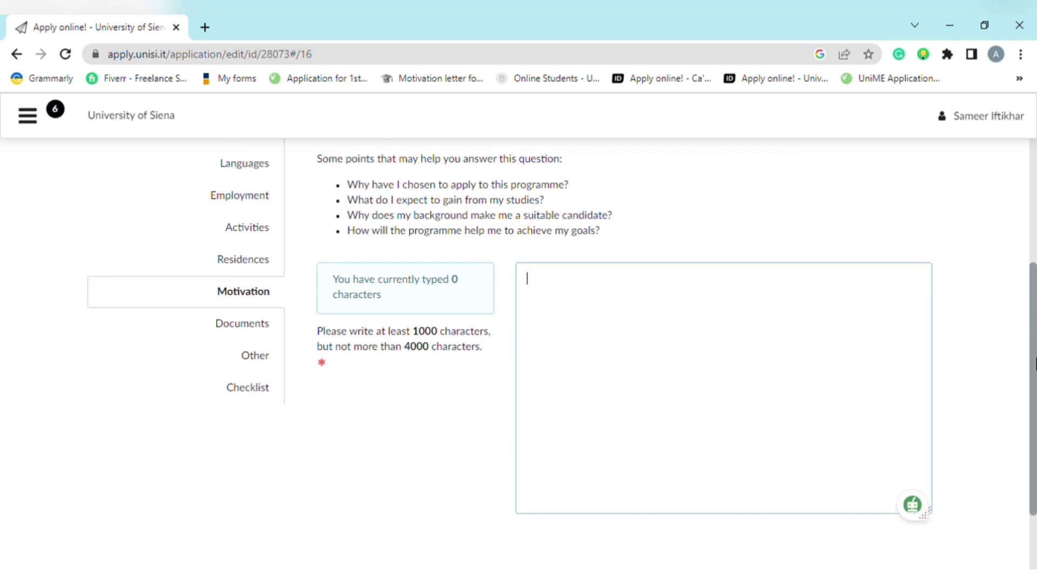
text(hguhgfn)
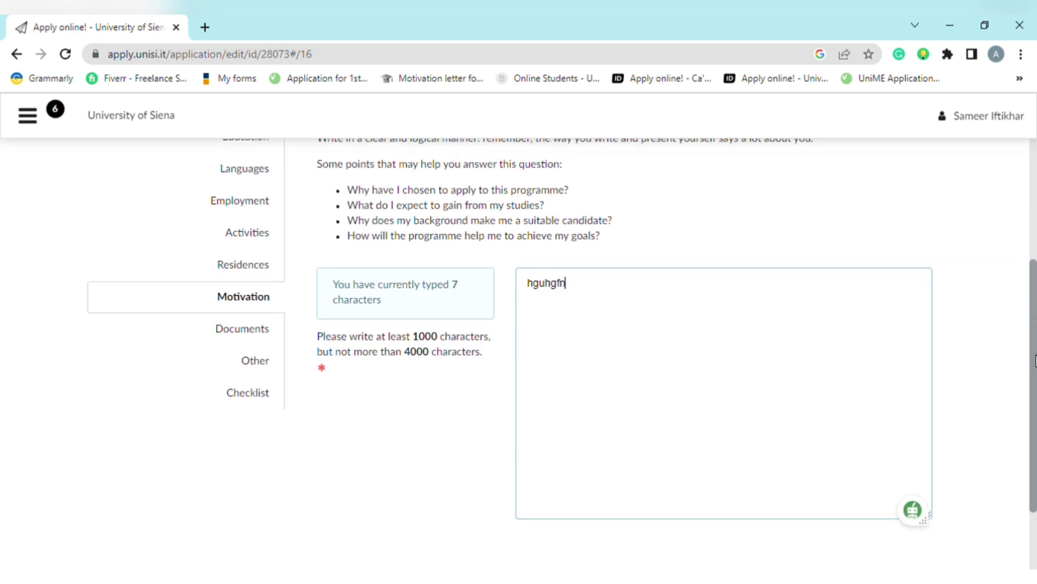
text( jbjn mv)
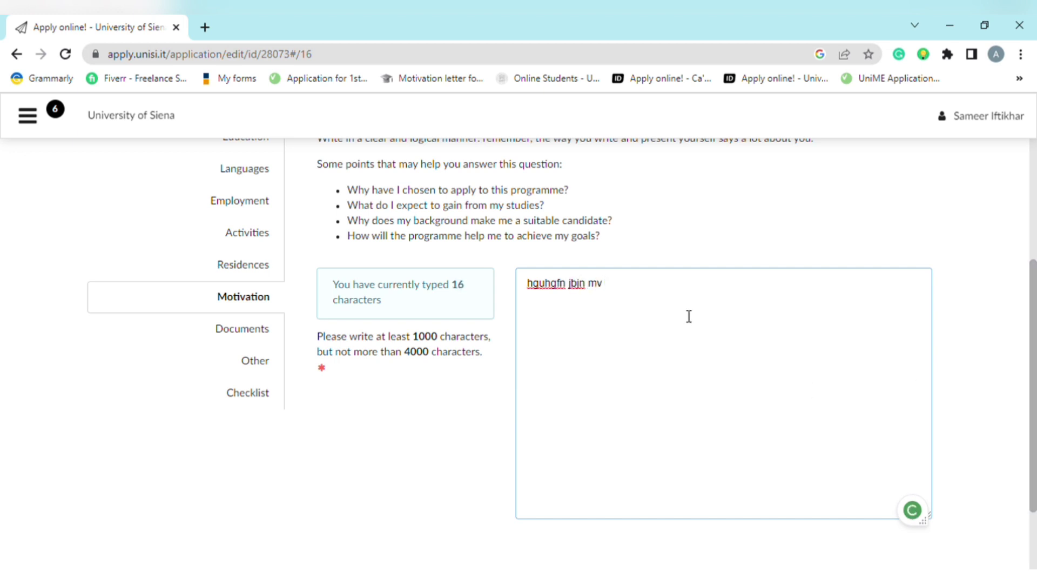
drag(688, 317, 506, 288)
key(BackSpace)
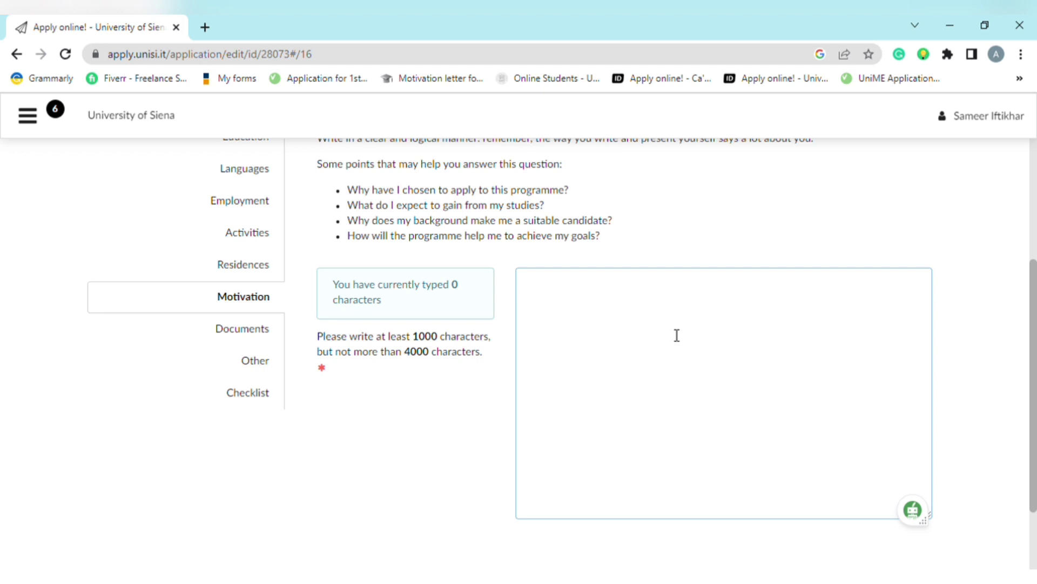
Step: Save the application as a draft with the motivation letter left empty, and open the Documents section
scroll(983, 392, down, 2)
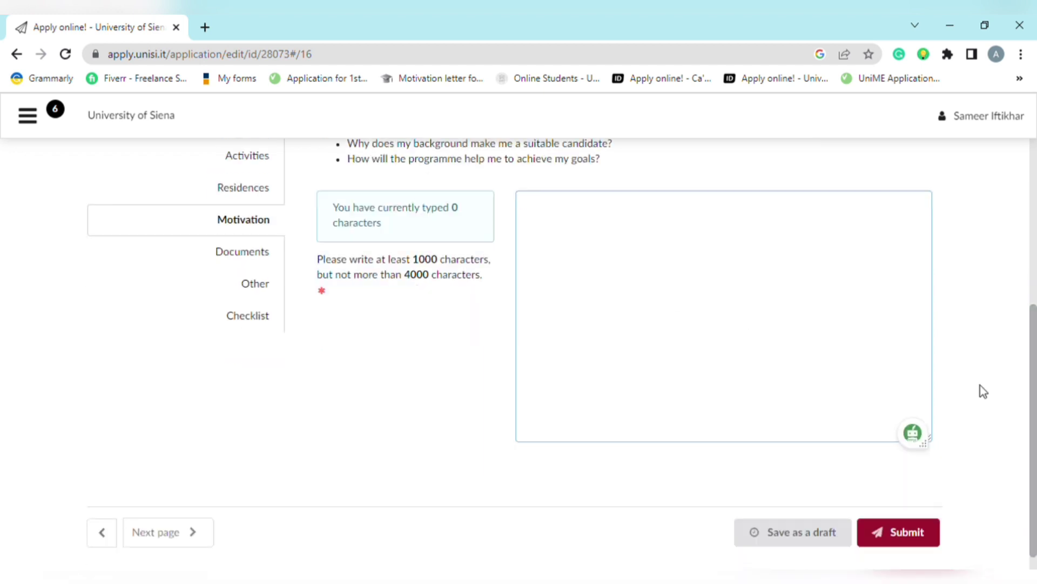
click(813, 535)
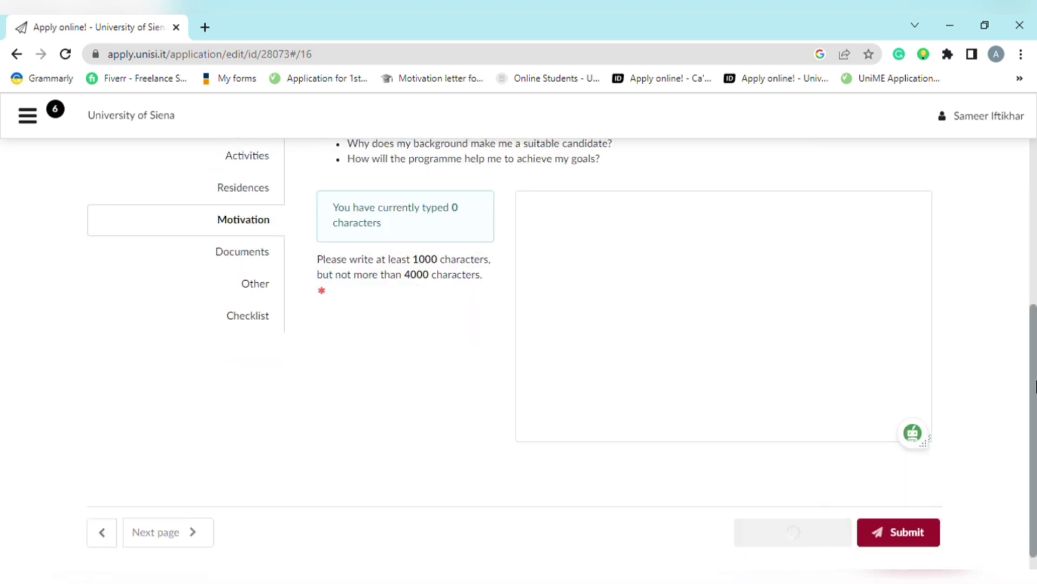
scroll(1034, 387, up, 2)
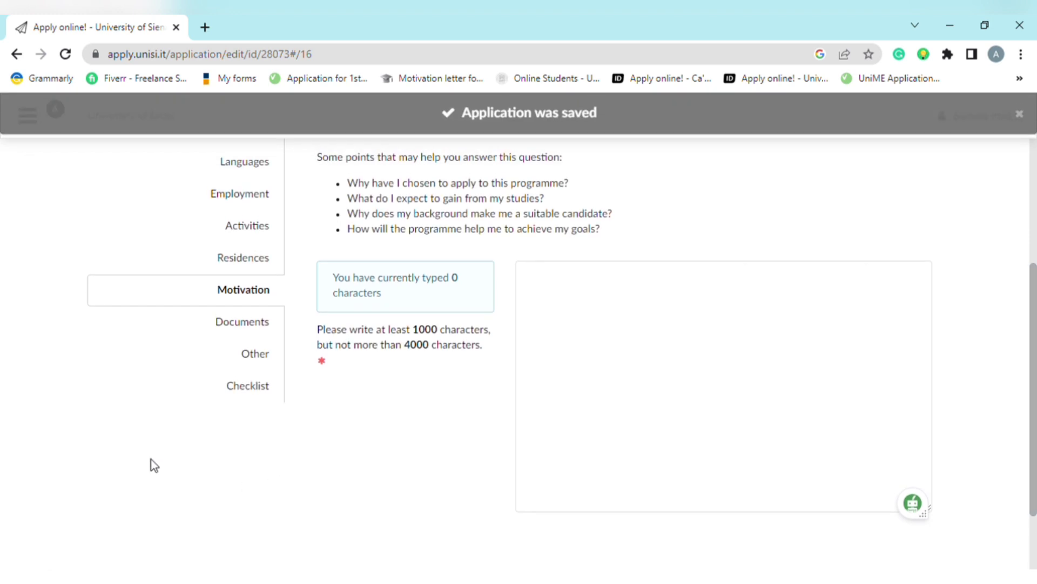
click(226, 331)
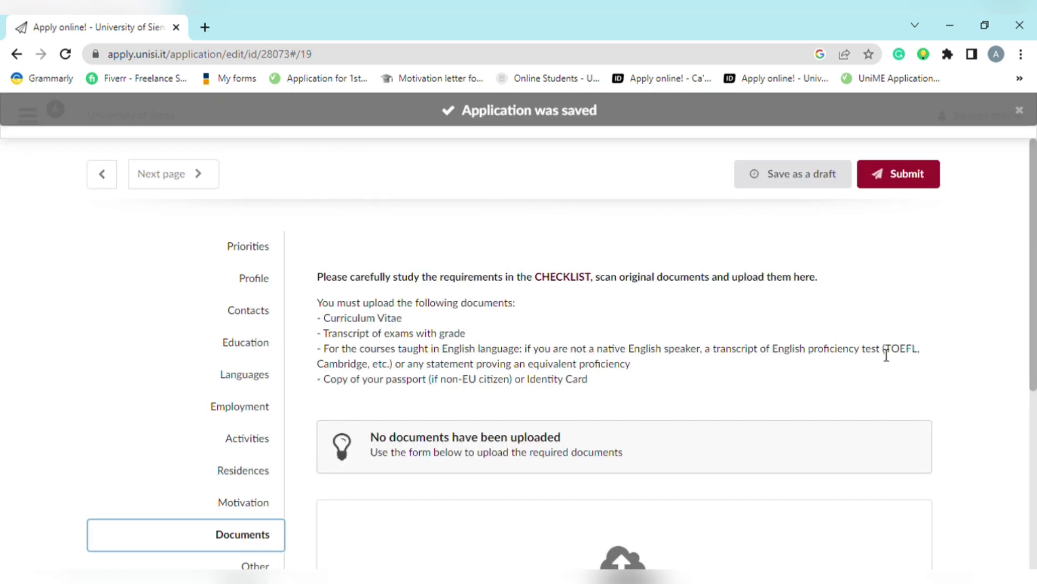
Step: Review the required documents and the accepted file types and size limit in the Documents section
scroll(683, 301, down, 1)
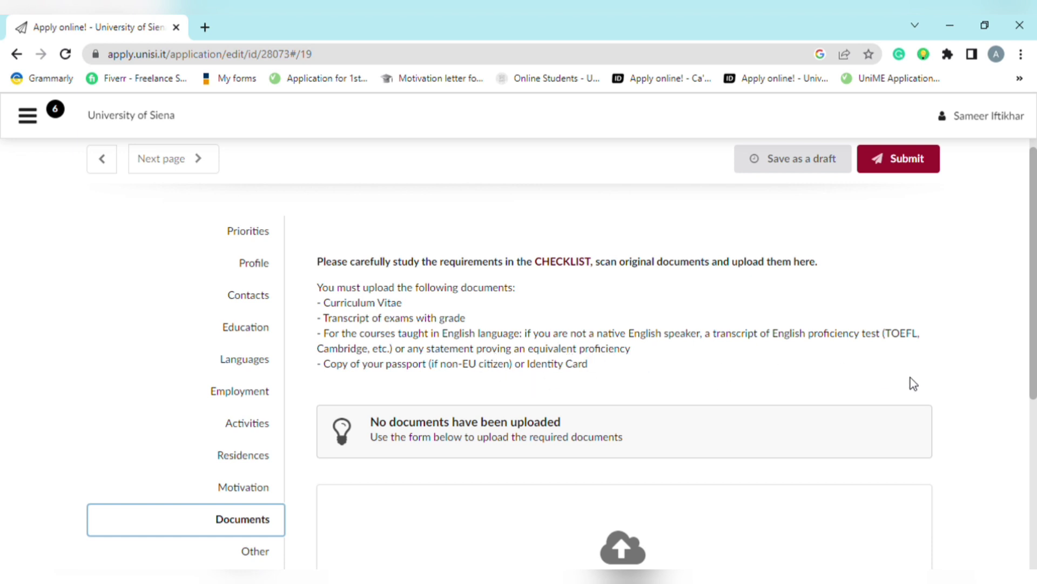
scroll(1034, 430, down, 4)
scroll(1035, 430, down, 1)
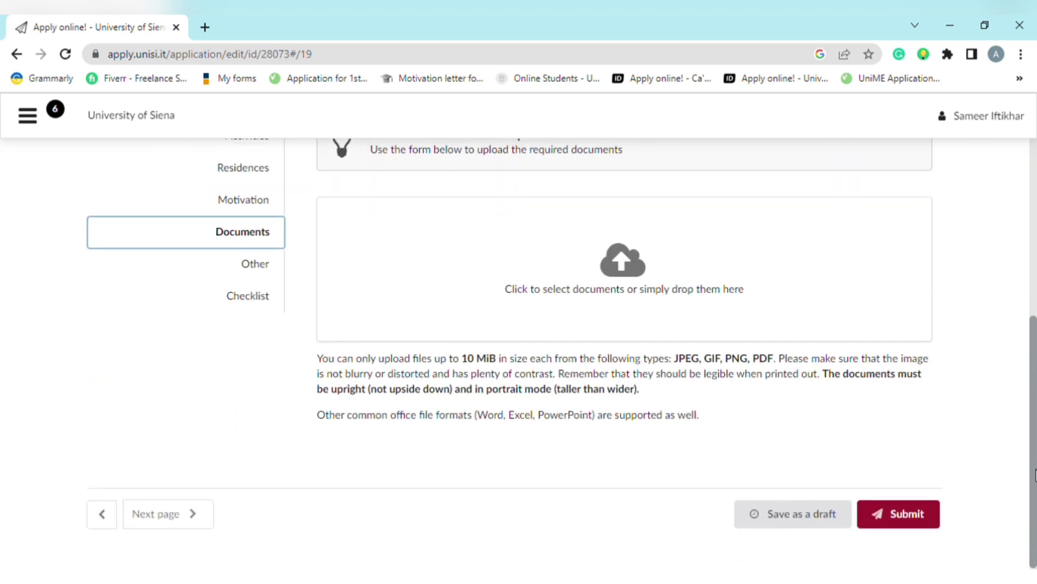
scroll(445, 432, up, 3)
Step: Open the Other section and choose Masterstudies.com as the information source
click(255, 411)
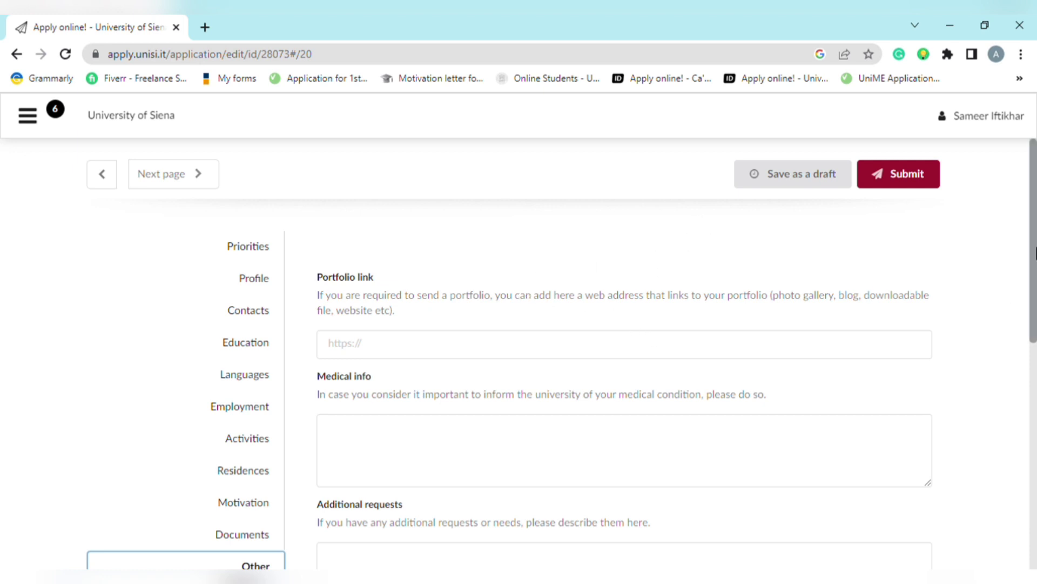
drag(1033, 251, 1035, 398)
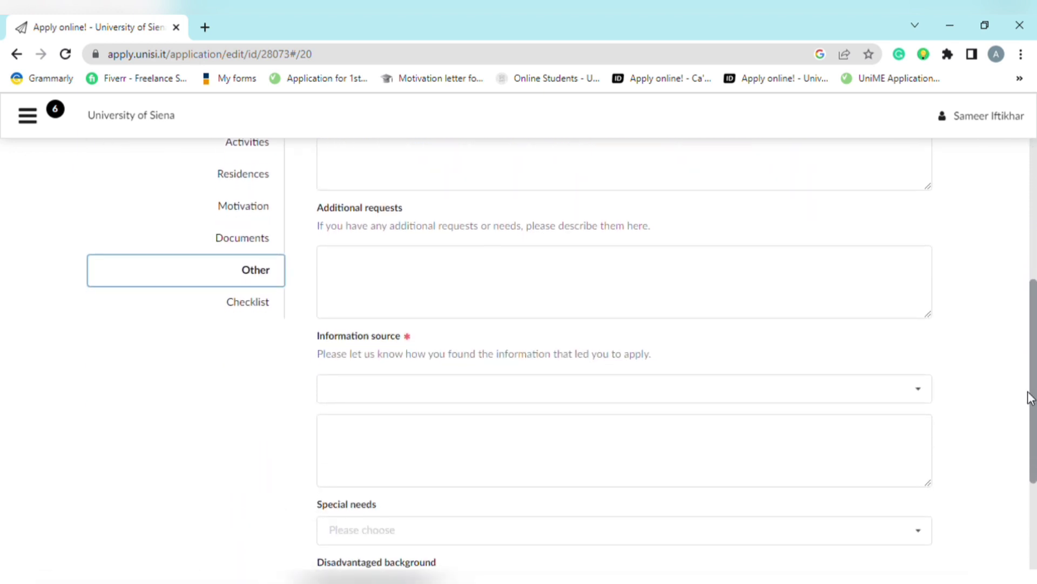
click(891, 388)
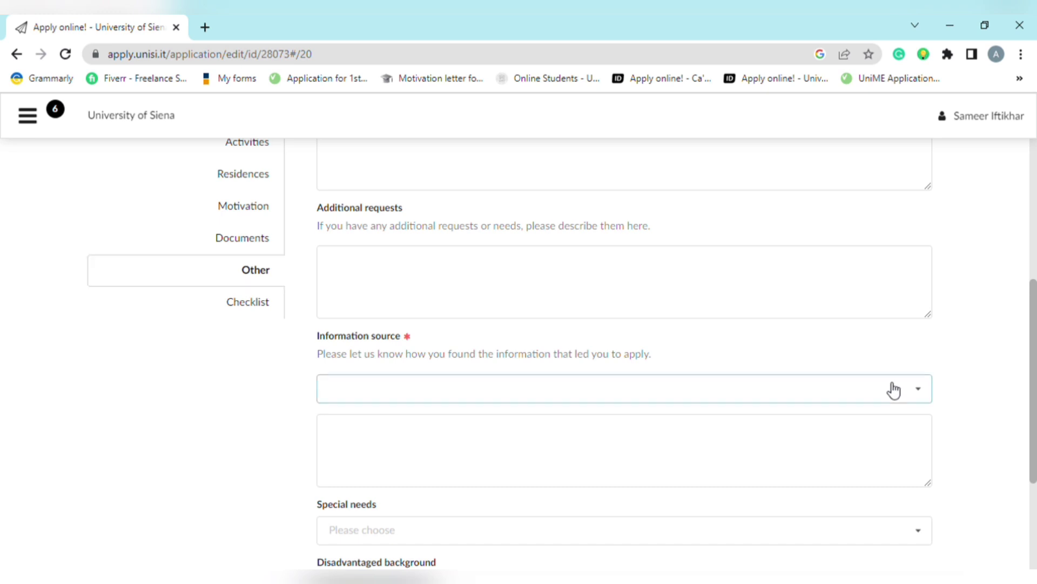
click(542, 335)
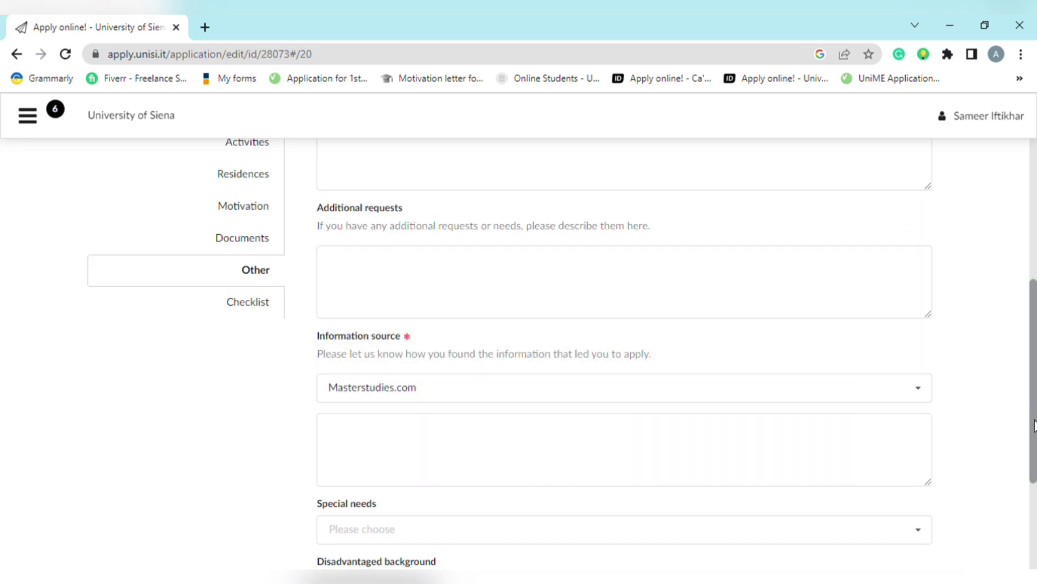
Step: Set both the special needs and the disadvantaged background fields to None
drag(1035, 425, 1034, 511)
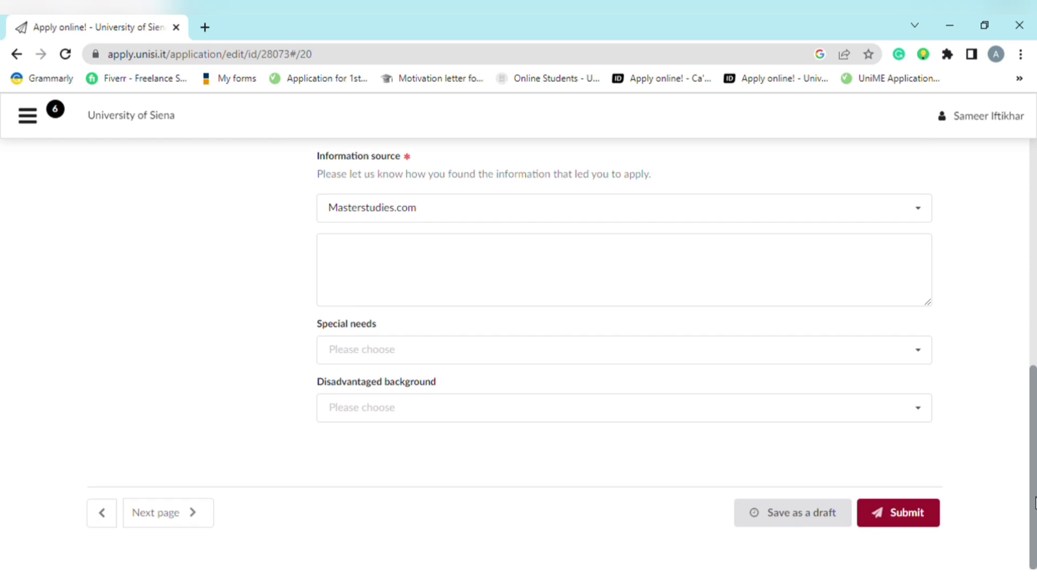
click(797, 354)
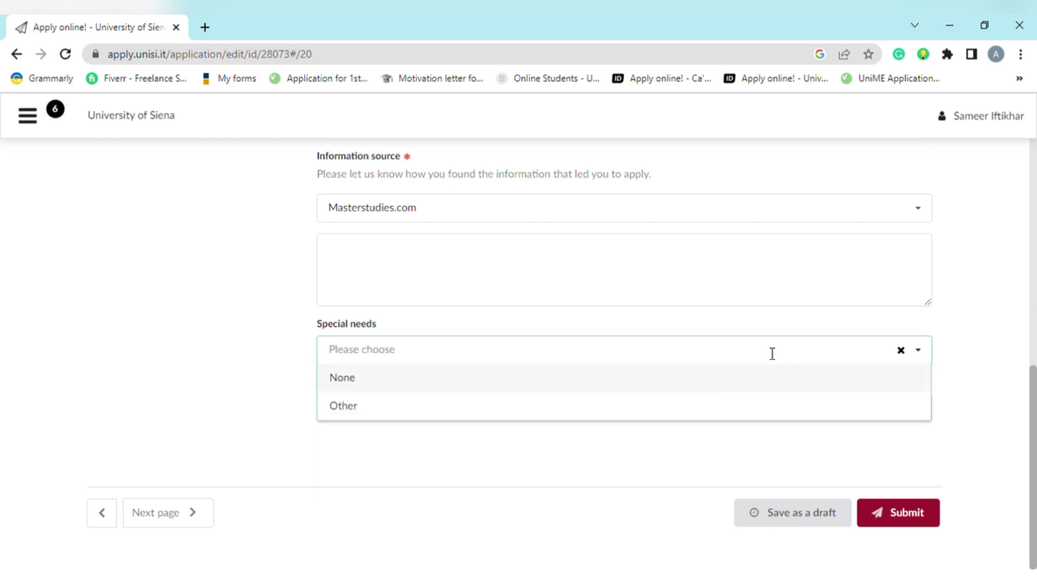
click(882, 384)
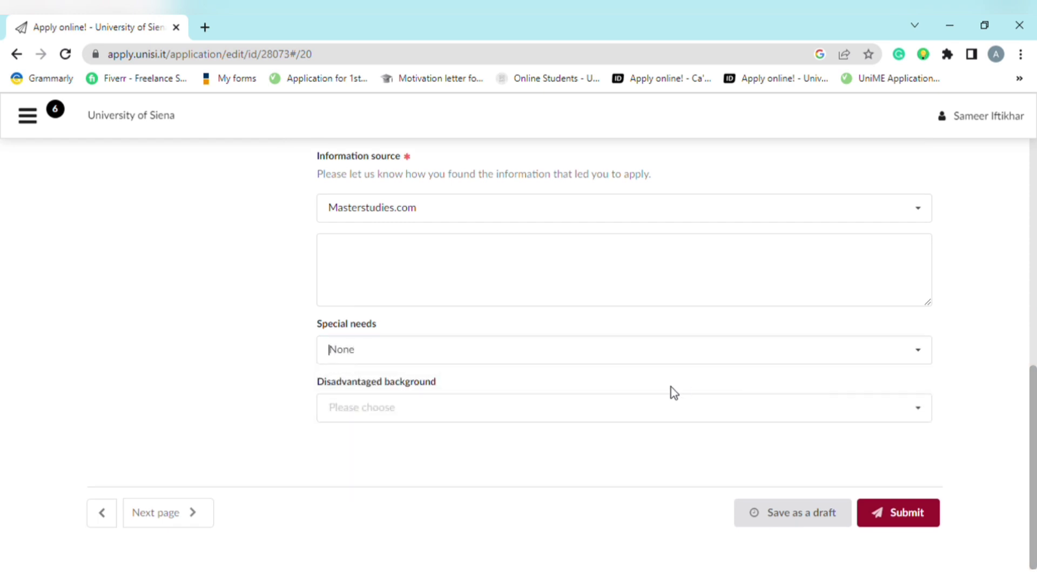
click(625, 412)
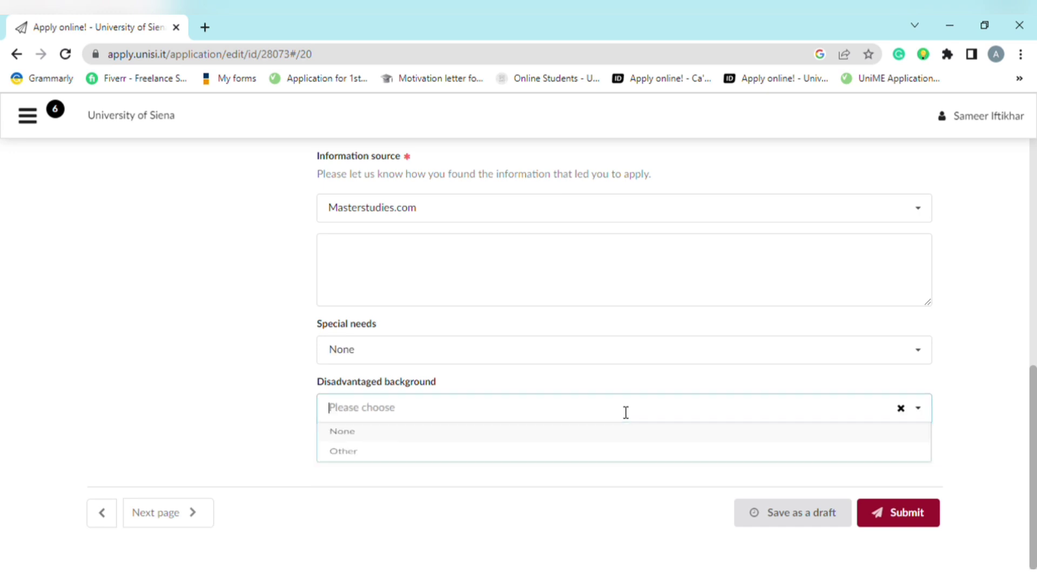
click(608, 434)
Step: Save the application as a draft and open the Checklist section
click(773, 513)
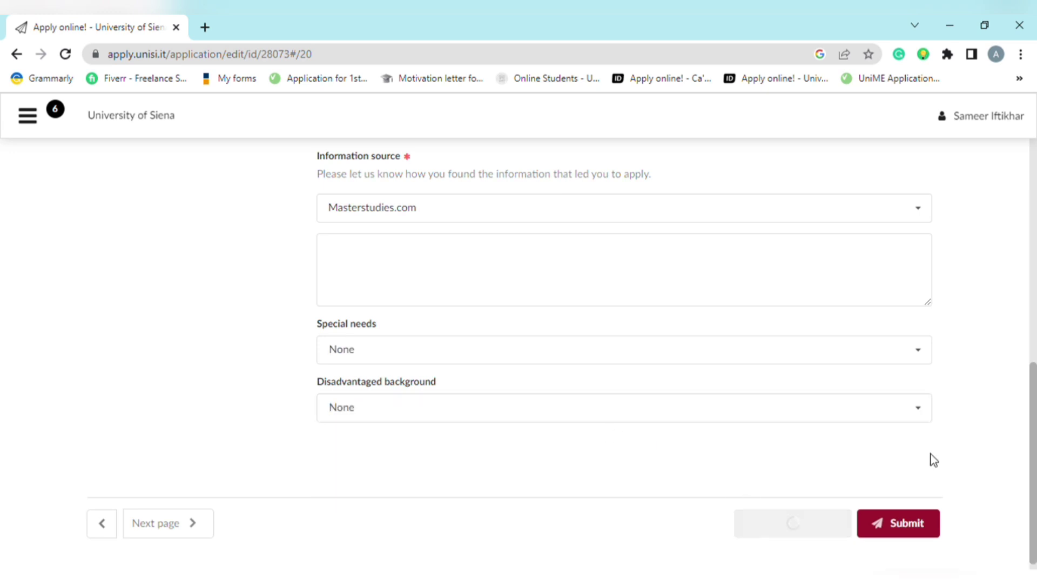
scroll(338, 306, up, 2)
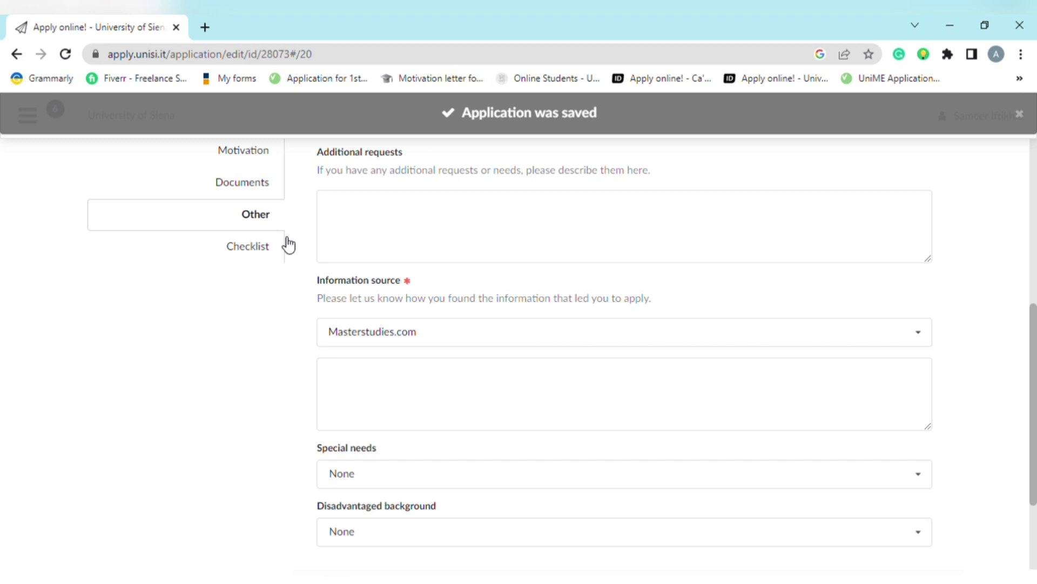
click(246, 244)
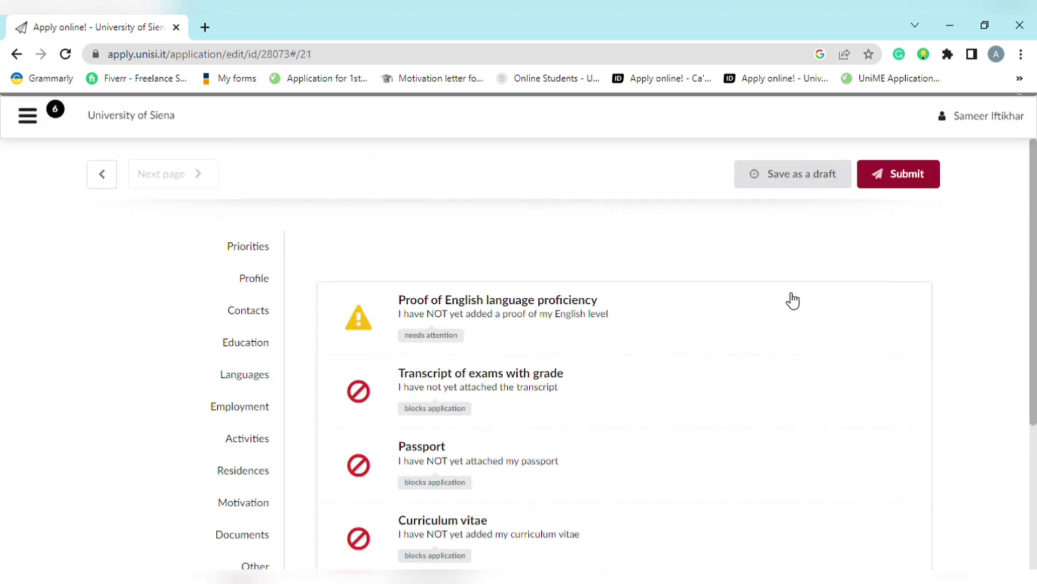
Step: View the English language proficiency requirements in the checklist and follow their list link to the page on approved English certificates
click(711, 311)
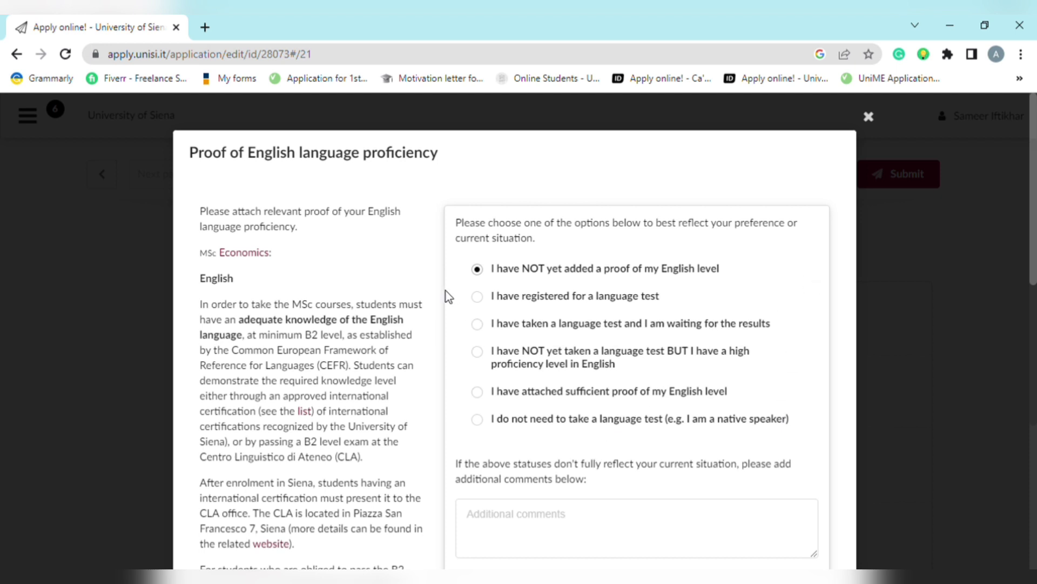
scroll(303, 413, down, 1)
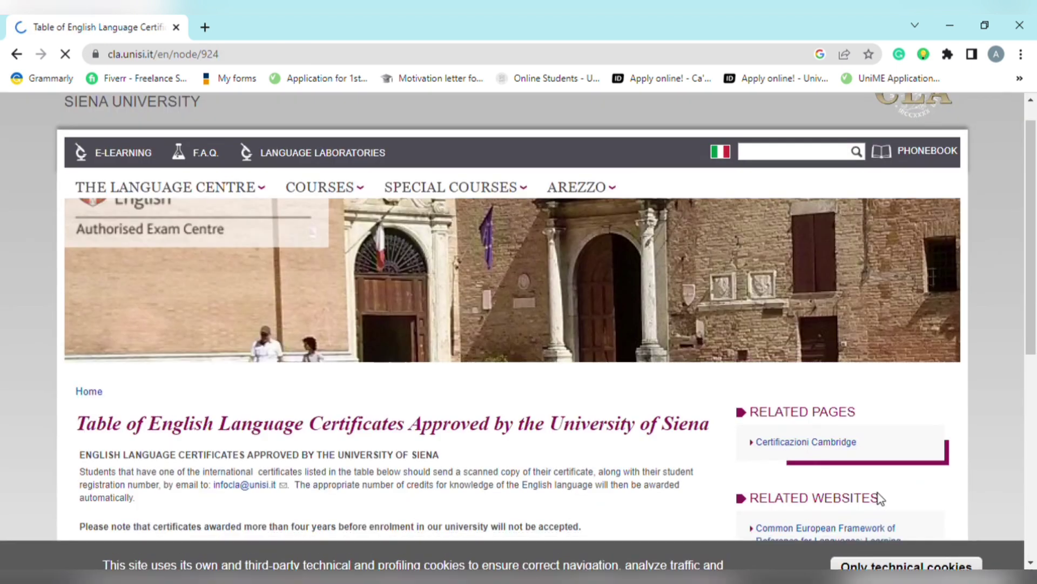
scroll(878, 493, down, 3)
scroll(877, 488, down, 1)
scroll(878, 493, down, 1)
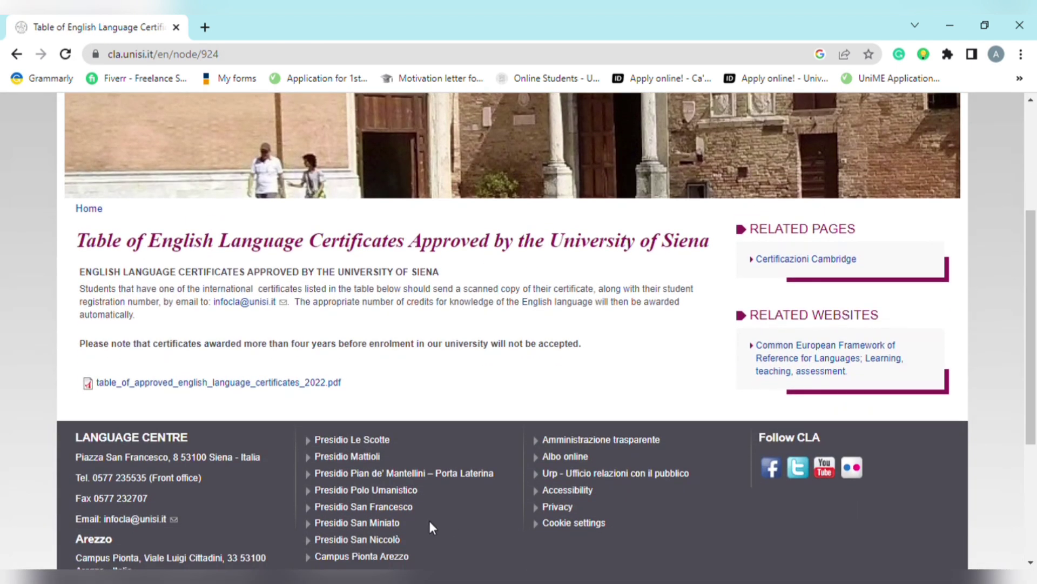
Step: Open table_of_approved_english_language_certificates_2022.pdf in its own tab, returning the original tab to the application
click(327, 385)
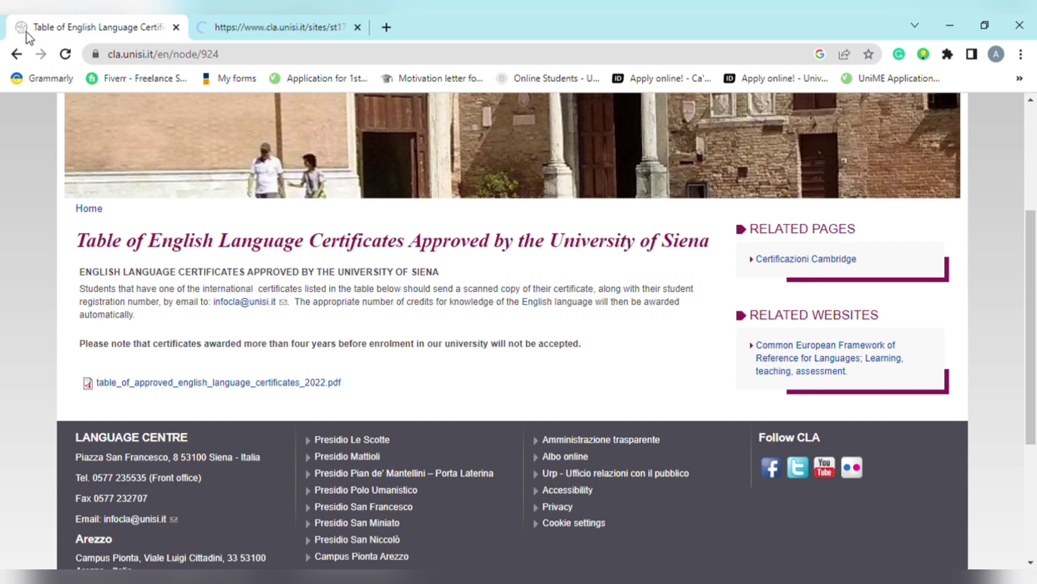
click(16, 54)
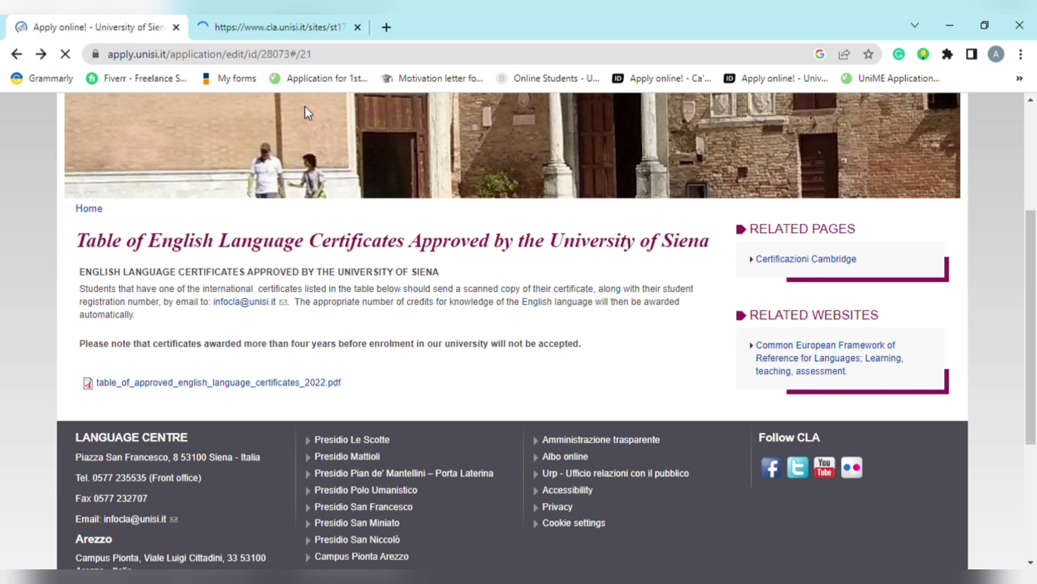
click(275, 24)
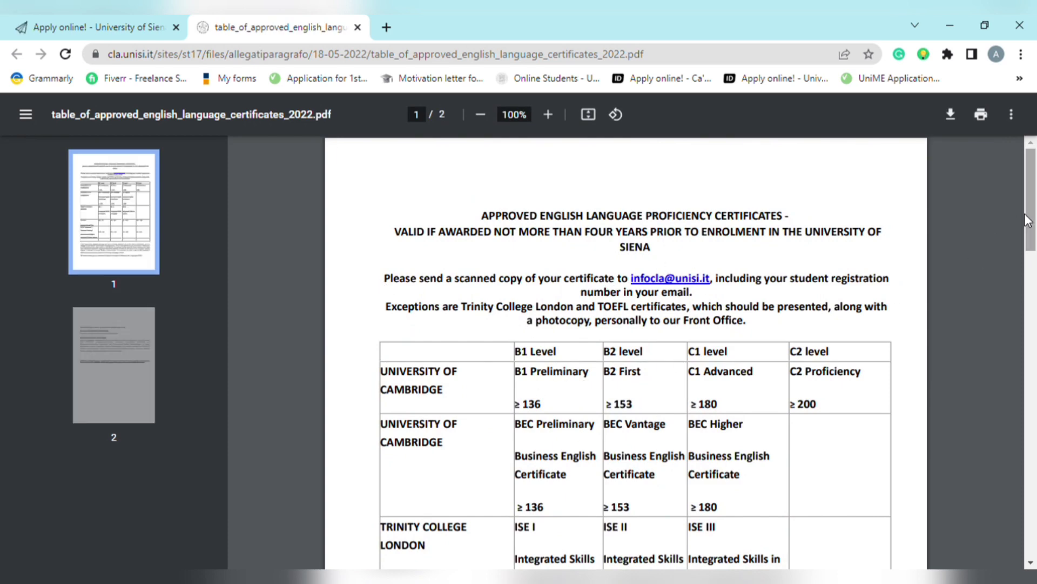
Step: Read the accepted certificates, score ranges and exceptions in the PDF, and return to the application checklist
drag(1026, 218, 1035, 292)
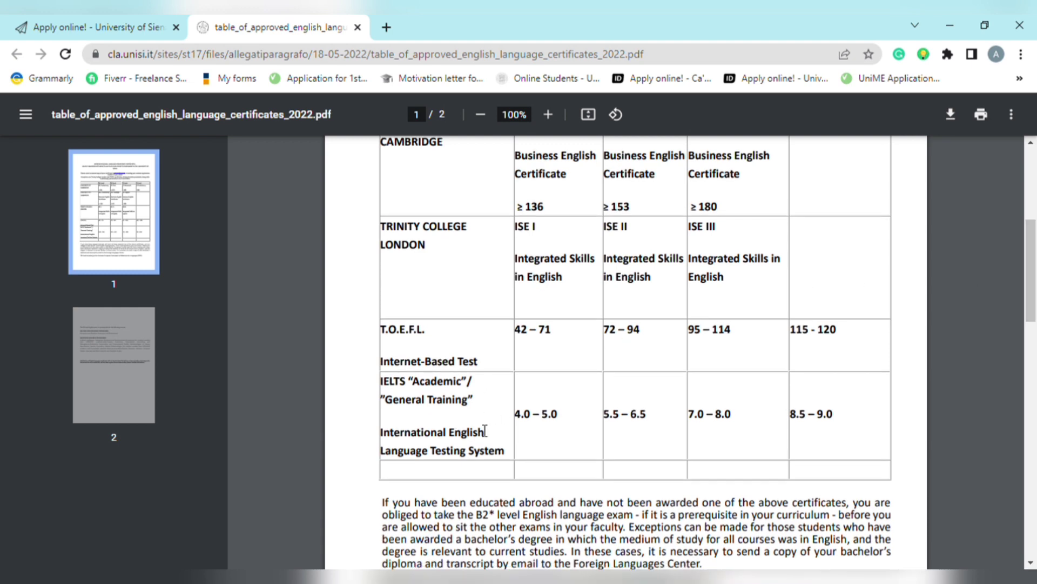
drag(1035, 321, 1035, 361)
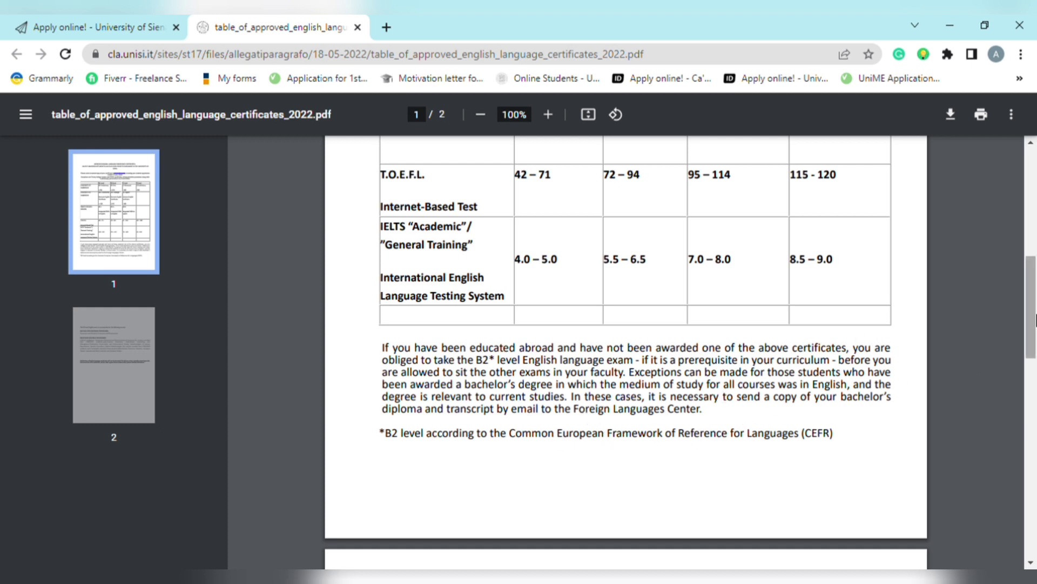
scroll(1032, 393, down, 6)
drag(1035, 392, 1035, 356)
key(ctrl+shift+Tab)
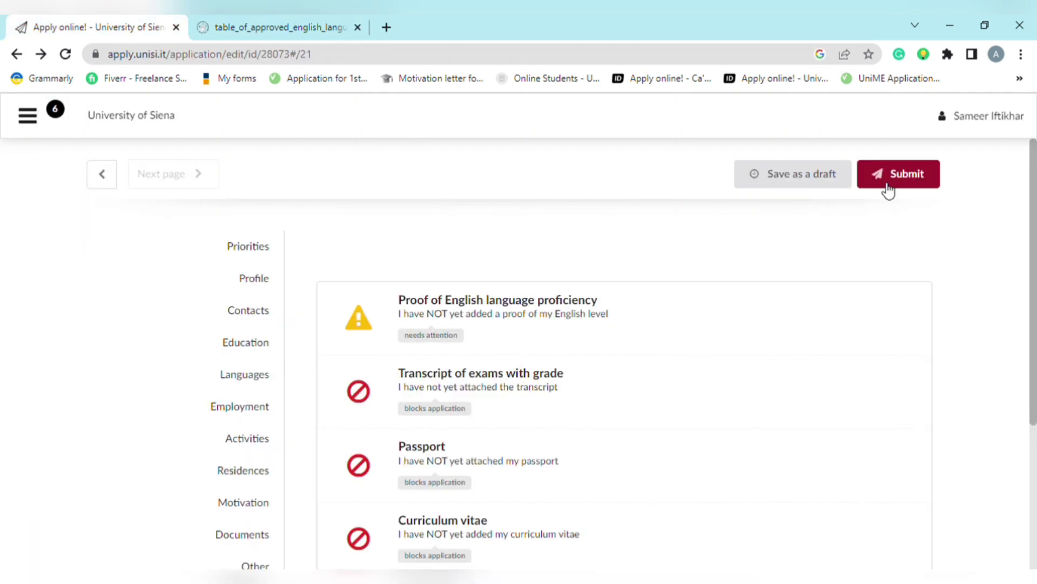
Step: Try to mark the transcript of exams as partially attached and as finally attached, and close the checklist item
scroll(1029, 235, down, 1)
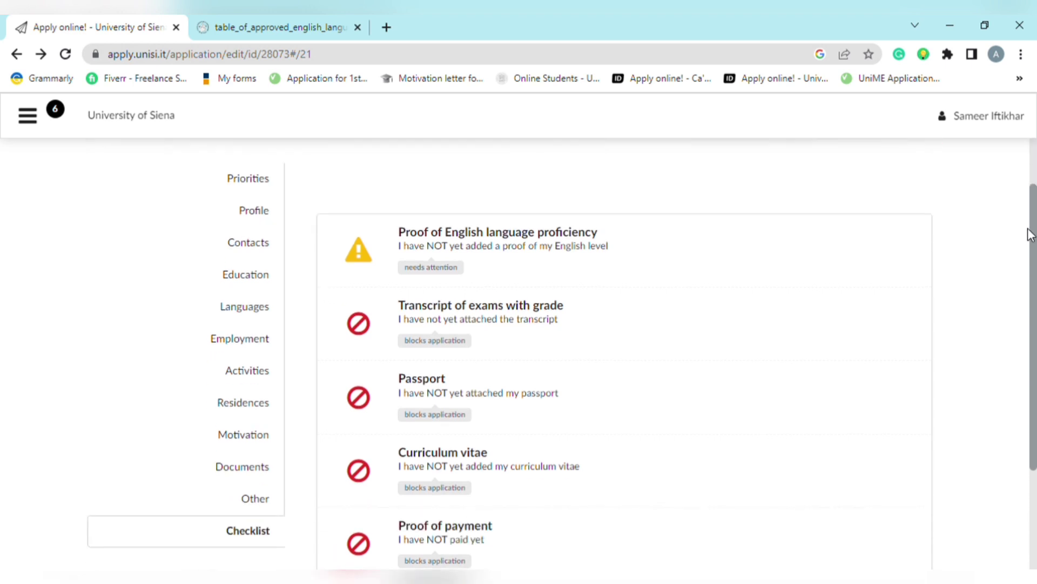
click(557, 328)
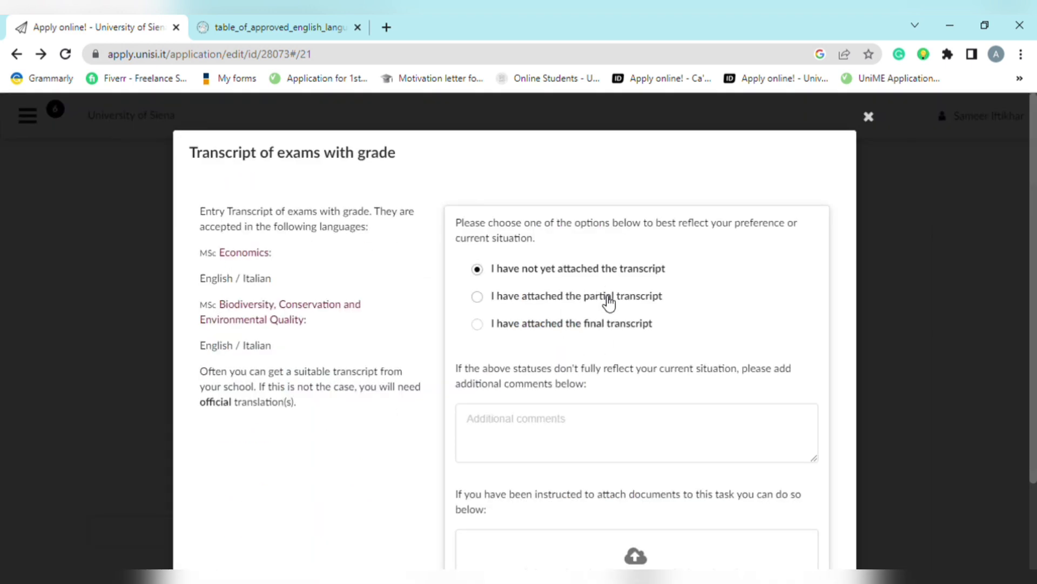
click(589, 306)
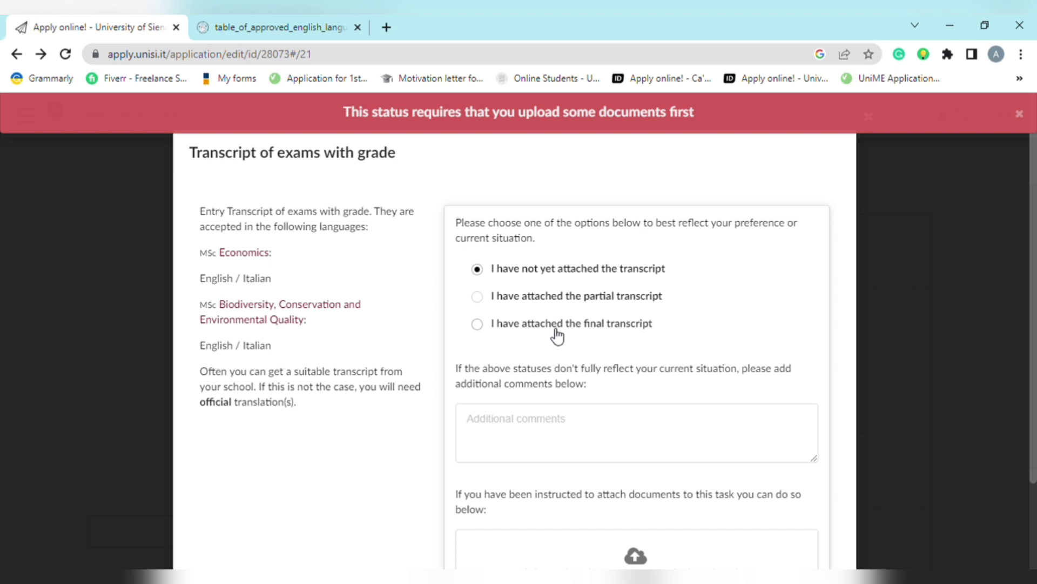
click(564, 325)
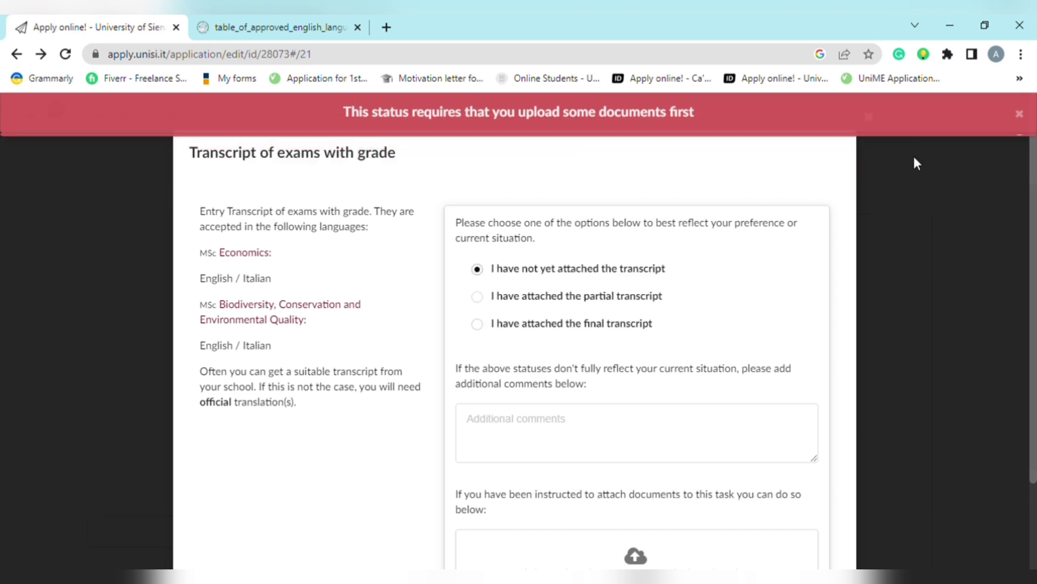
click(1019, 113)
click(867, 116)
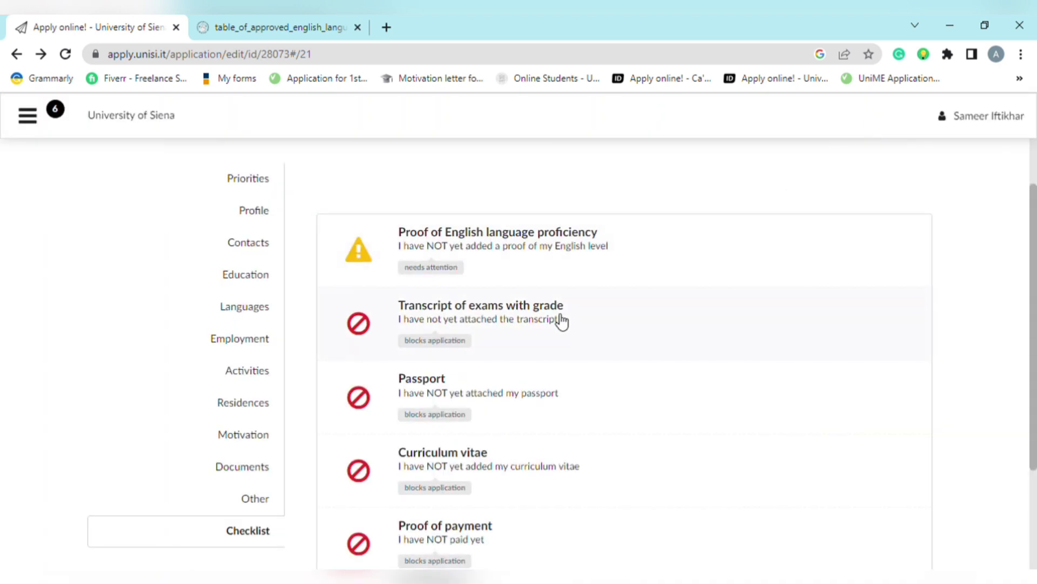
Step: Review the Passport checklist item's instructions, status options and upload area, and close it without changes
click(577, 393)
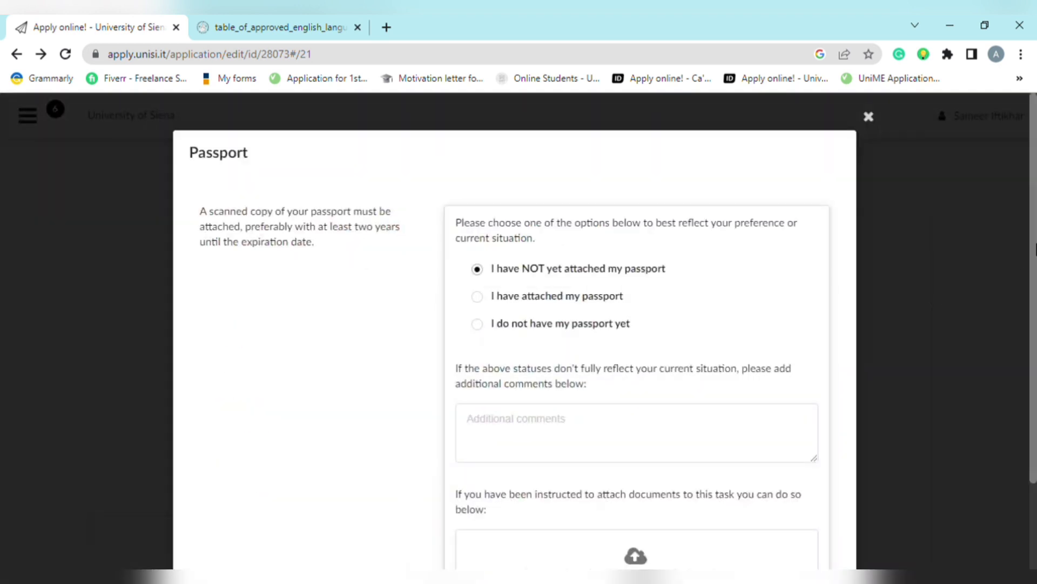
scroll(724, 448, down, 2)
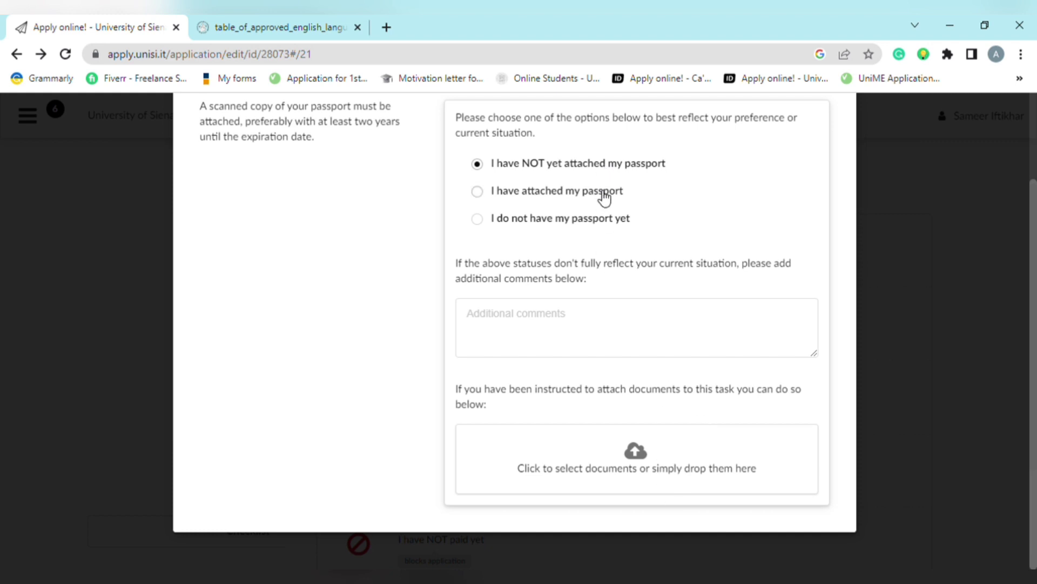
scroll(832, 156, up, 2)
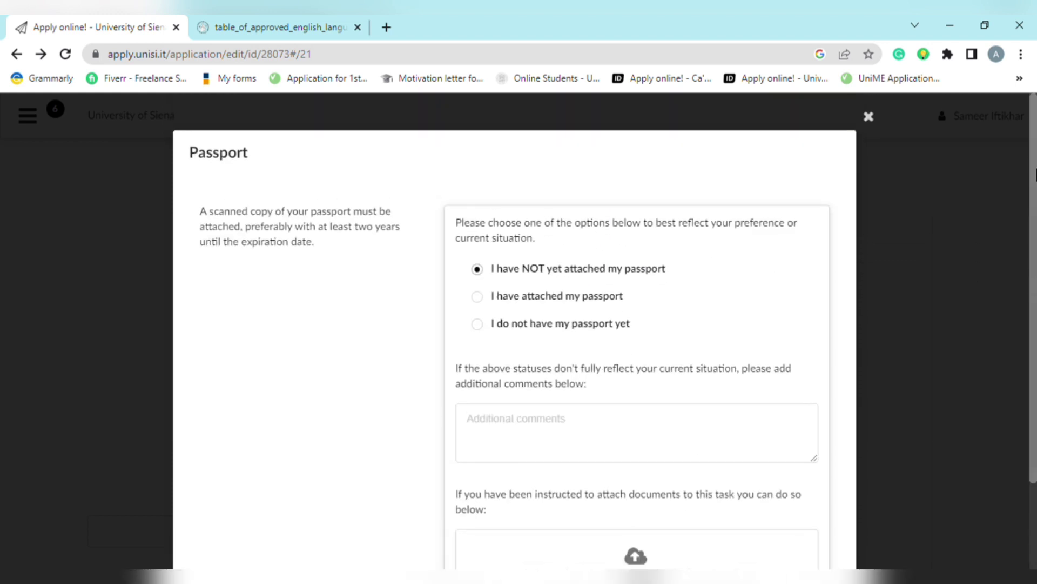
click(869, 117)
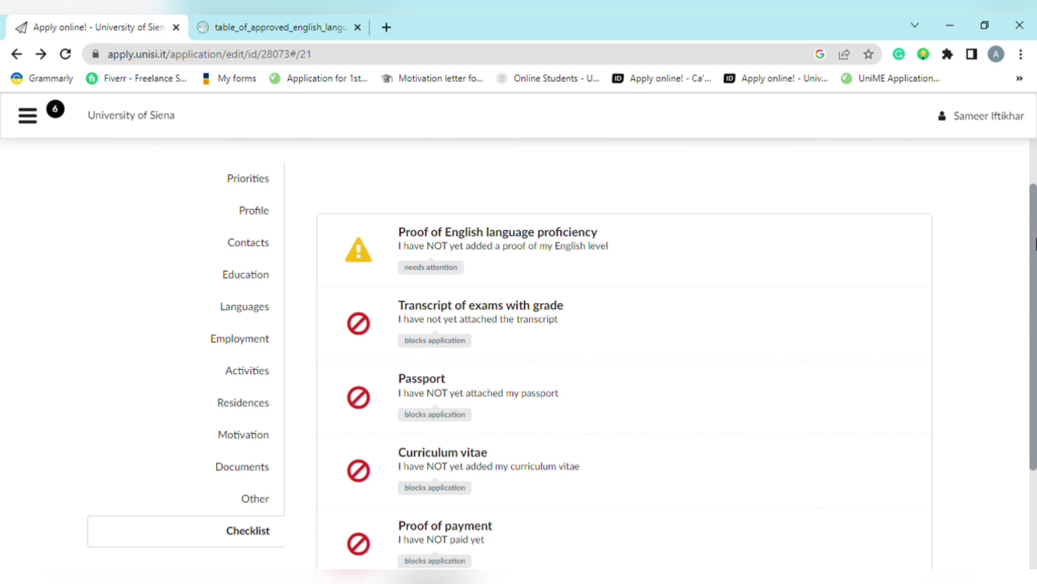
Step: Review the Curriculum vitae checklist item's requirements and status options, and close it without changes
scroll(1035, 243, down, 2)
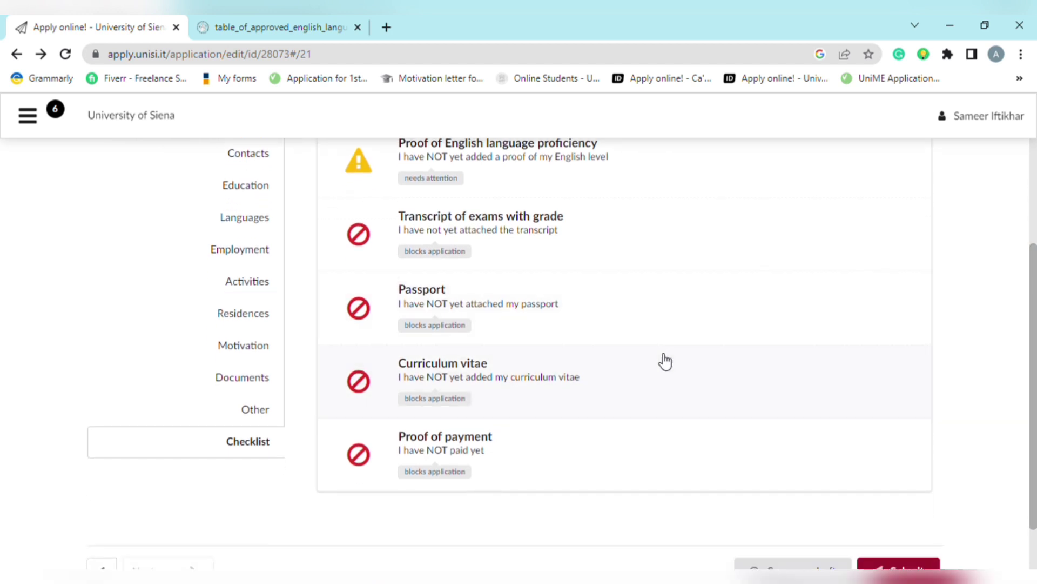
click(665, 361)
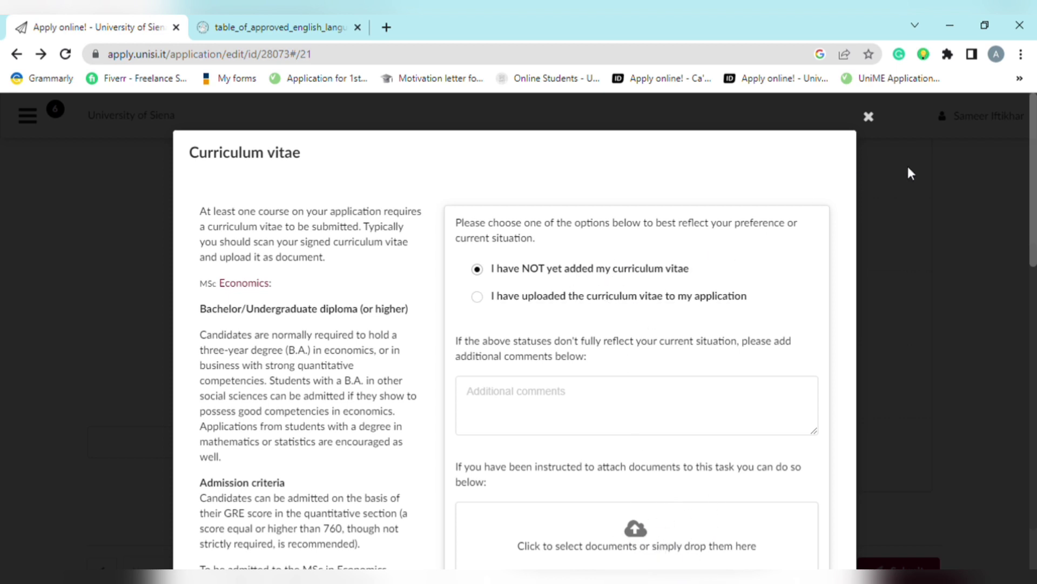
click(868, 117)
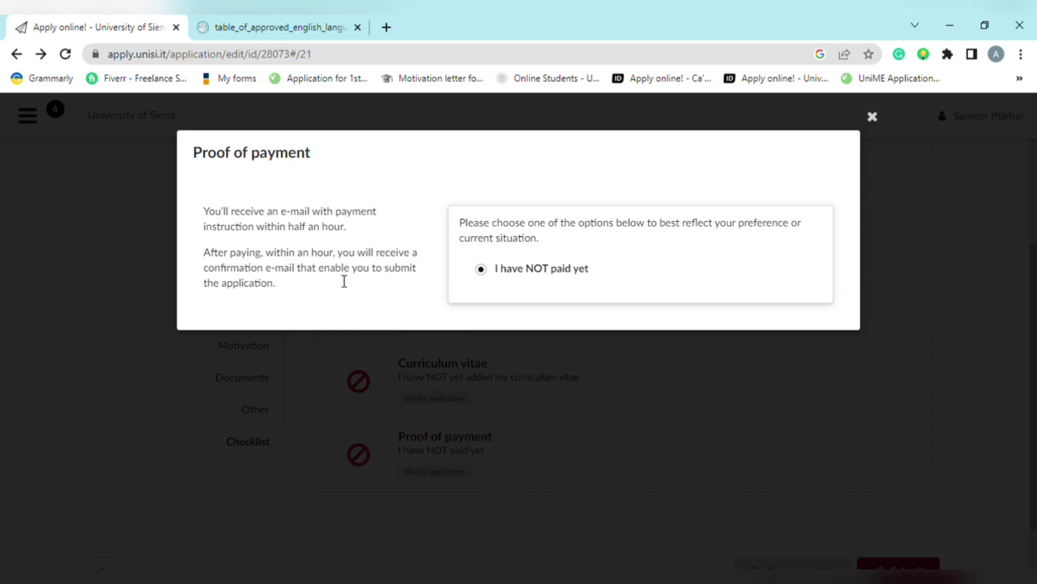
Step: Read the payment instructions in the Proof of payment checklist item and close it
drag(275, 287, 191, 224)
click(328, 207)
click(873, 121)
scroll(783, 418, down, 1)
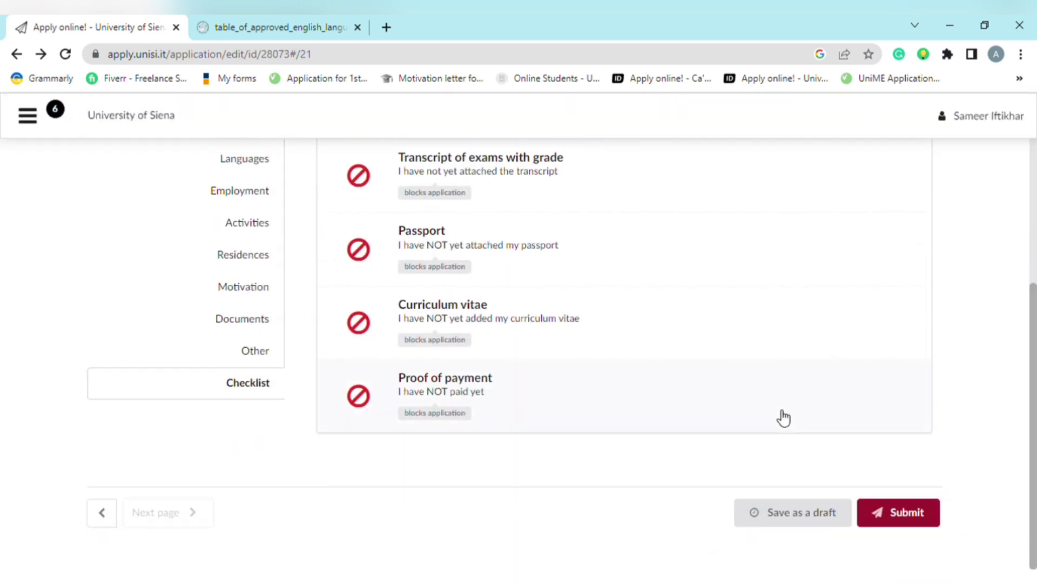
Step: Return to the Documents section, try to submit the application without uploads, and check which sections are flagged
click(251, 333)
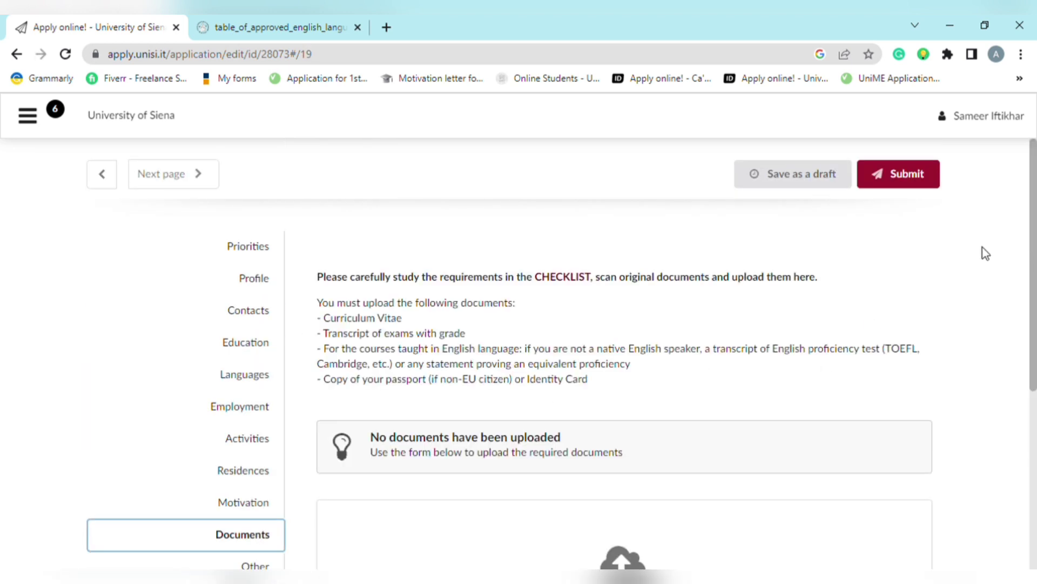
drag(1033, 210, 1033, 357)
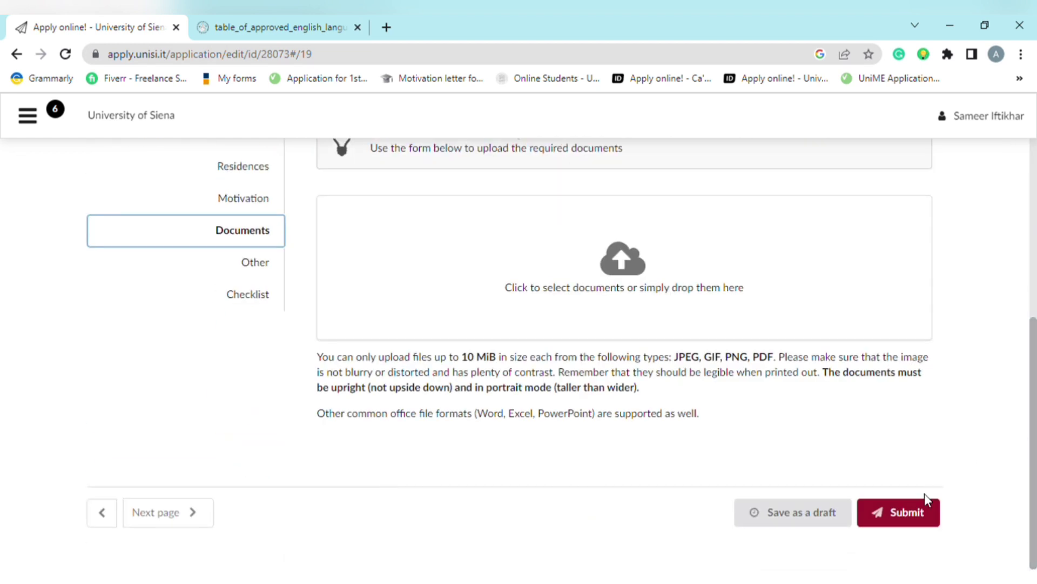
click(919, 517)
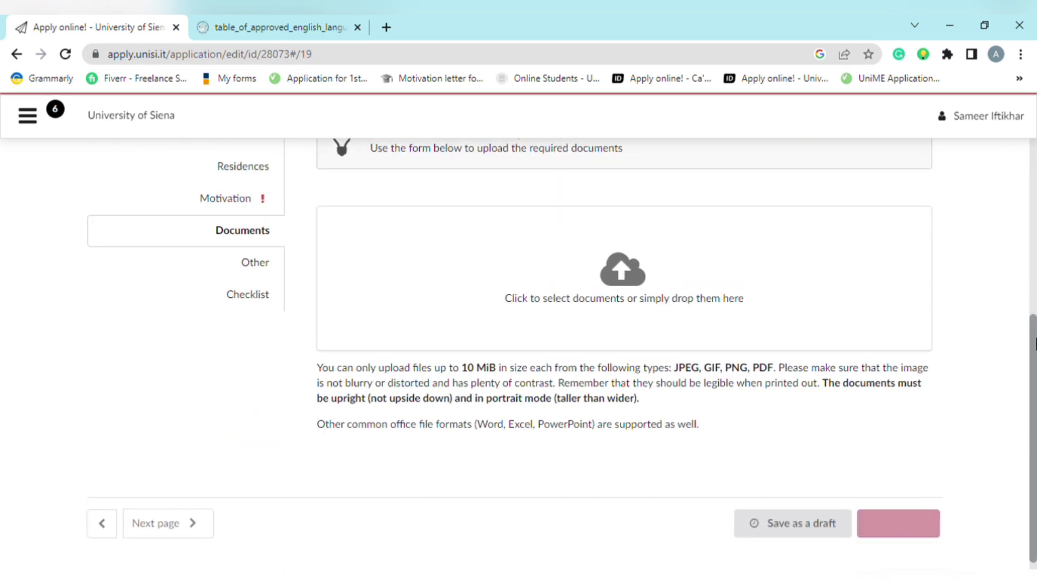
drag(1034, 318, 1035, 163)
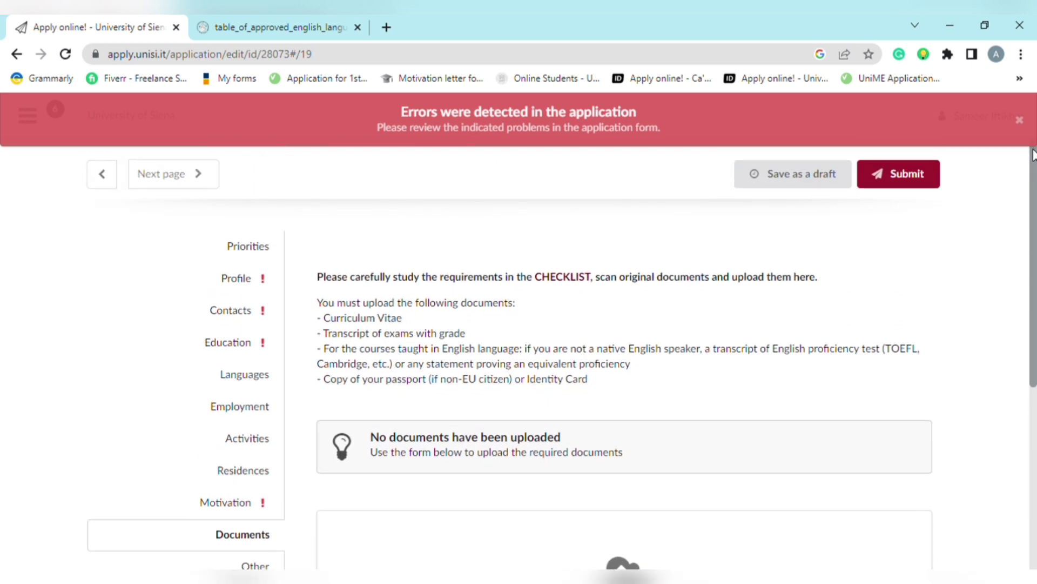